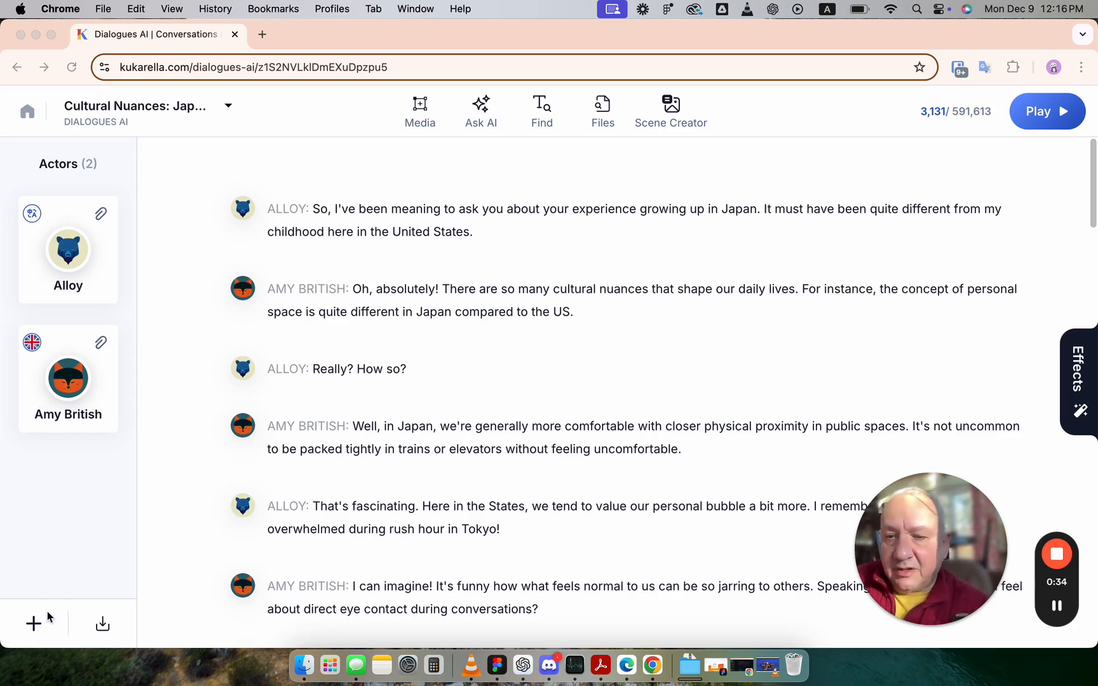
- Start a new actor for the dialogue and name it Kate
{"action": "left_click", "coordinate": [62, 564]}
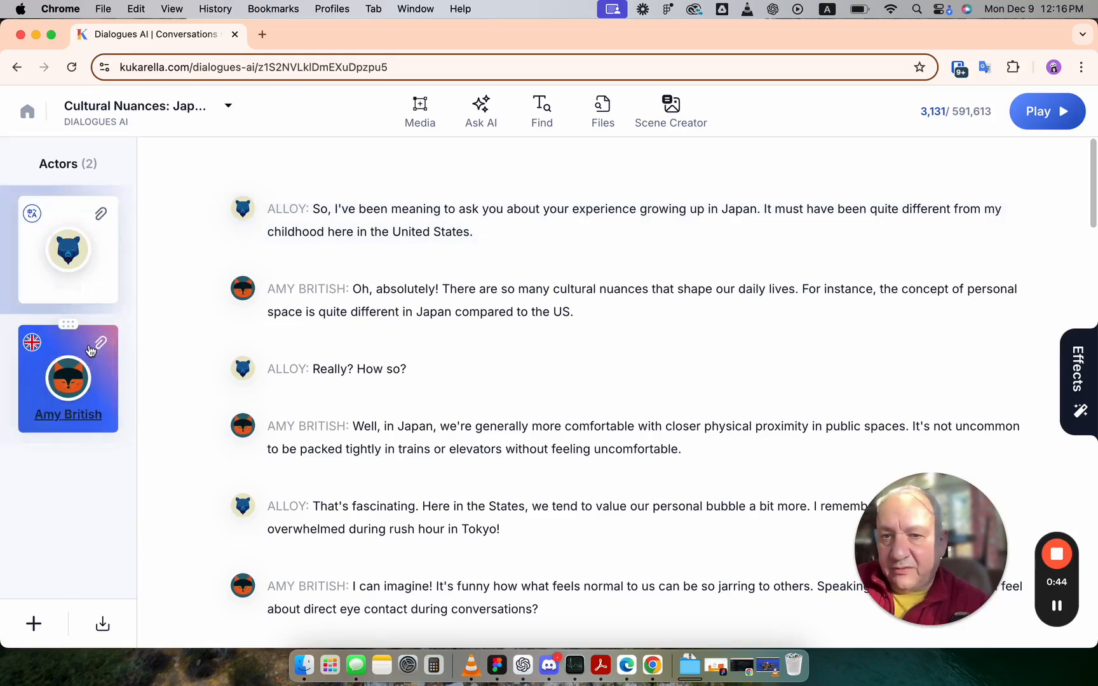
{"action": "left_click", "coordinate": [33, 624]}
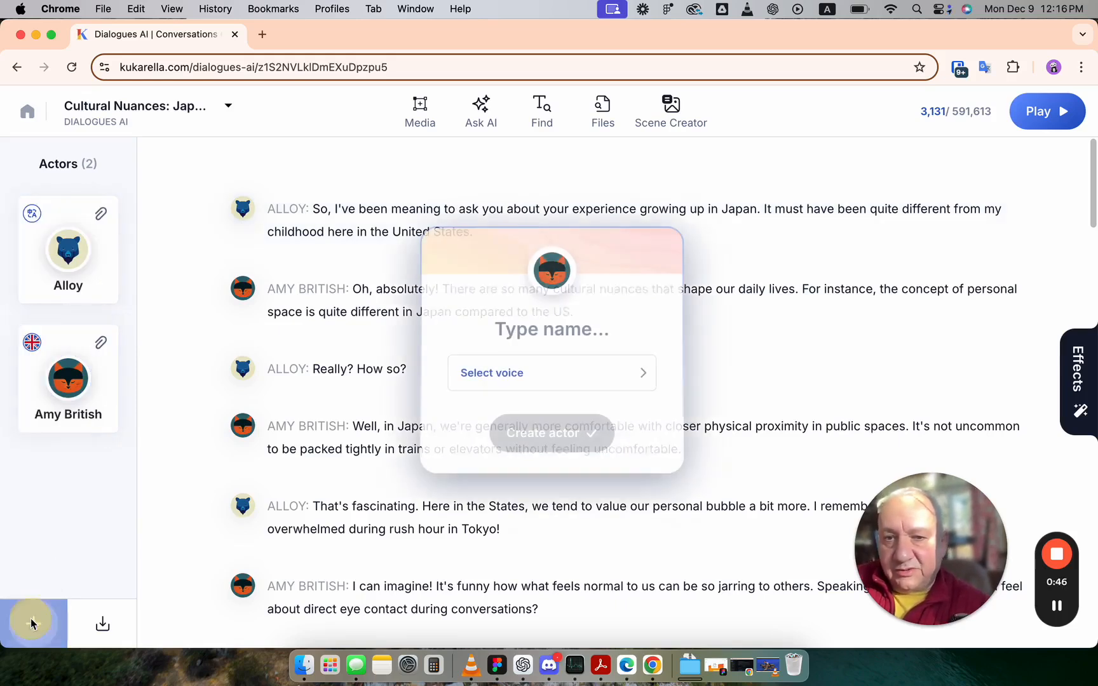
{"action": "left_click", "coordinate": [548, 339]}
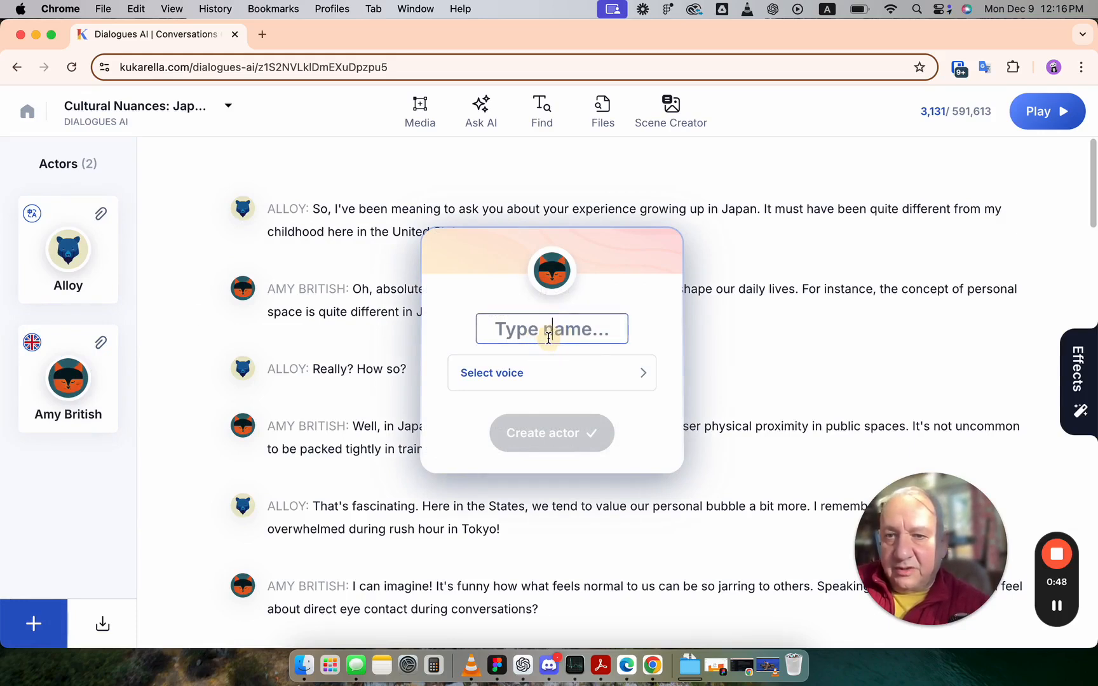
{"action": "type", "text": "Kate"}
- Narrow the voice choices for Kate to English (UK) female voices
{"action": "left_click", "coordinate": [546, 393]}
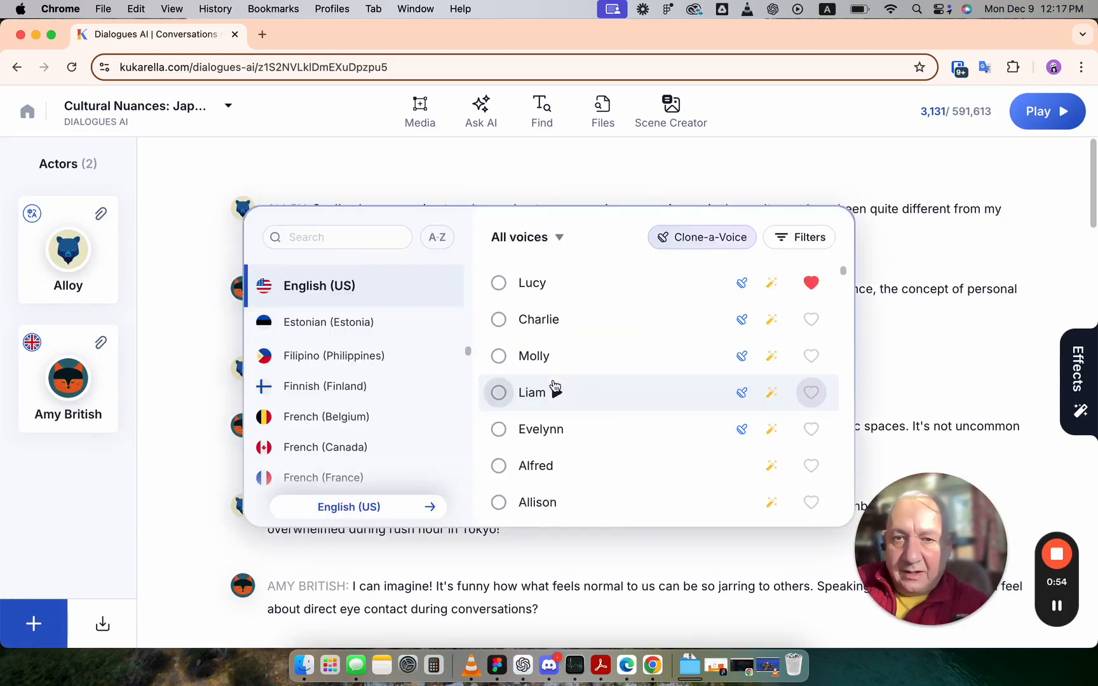
{"action": "scroll", "coordinate": [365, 332], "scroll_direction": "up", "scroll_amount": 1}
{"action": "scroll", "coordinate": [365, 331], "scroll_direction": "up", "scroll_amount": 1}
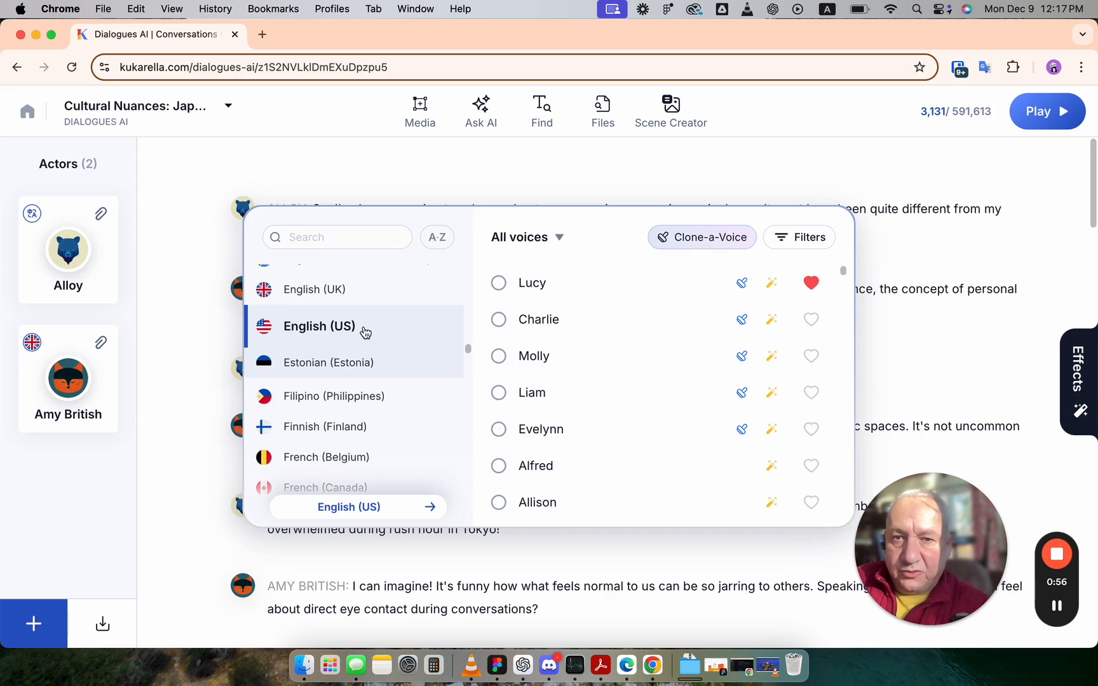
{"action": "left_click", "coordinate": [362, 289]}
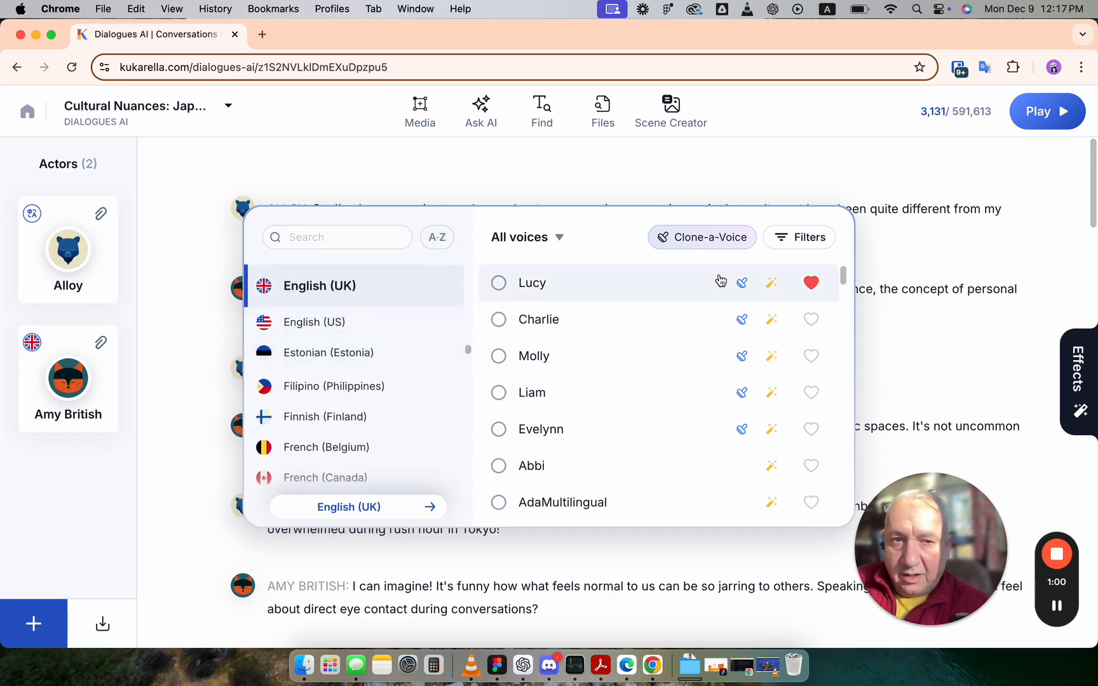
{"action": "left_click", "coordinate": [558, 236]}
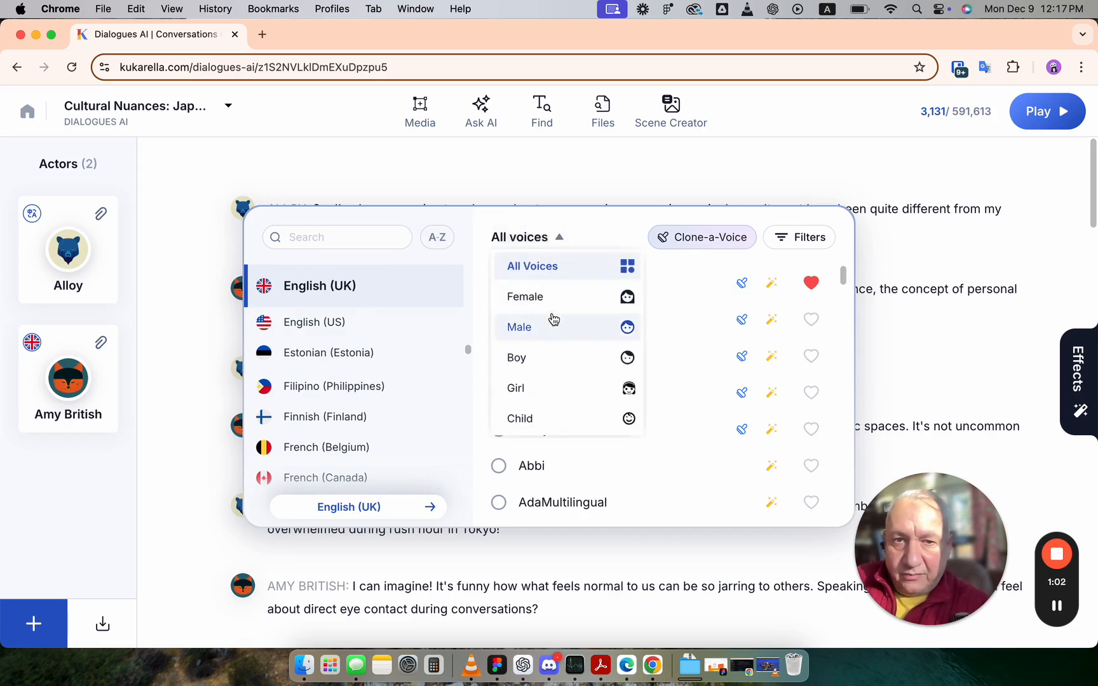
{"action": "left_click", "coordinate": [556, 305]}
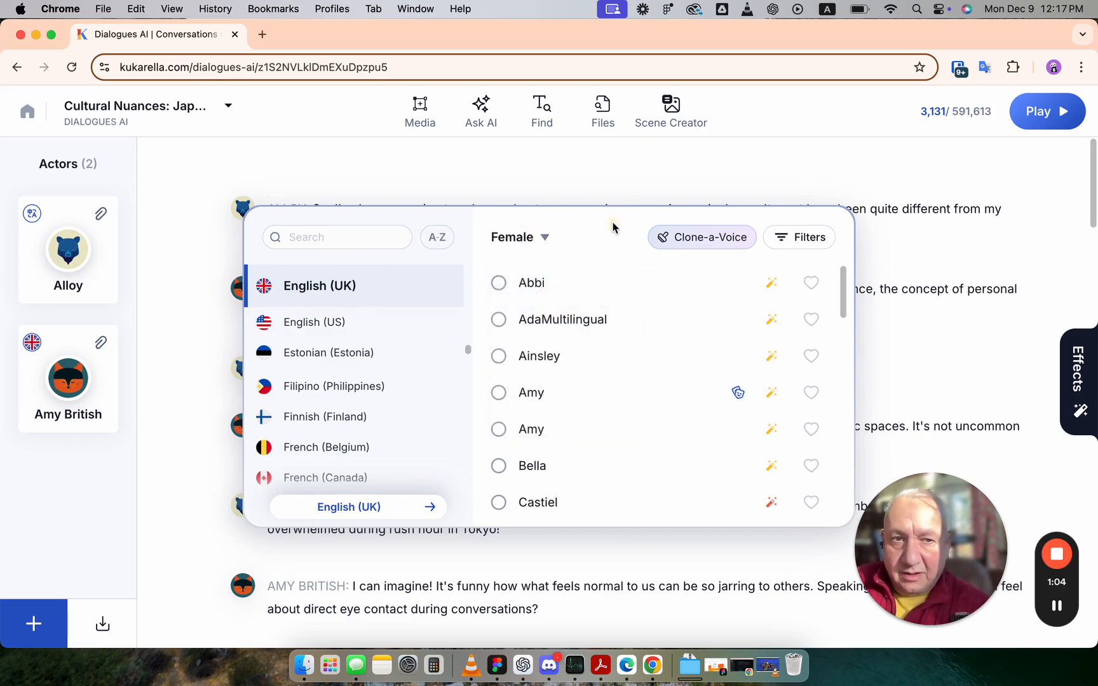
- Browse the English (UK) female voices and listen to samples of Abbi, AdaMultilingual, Ainsley and the Amy voice with style support
{"action": "scroll", "coordinate": [657, 392], "scroll_direction": "down", "scroll_amount": 10}
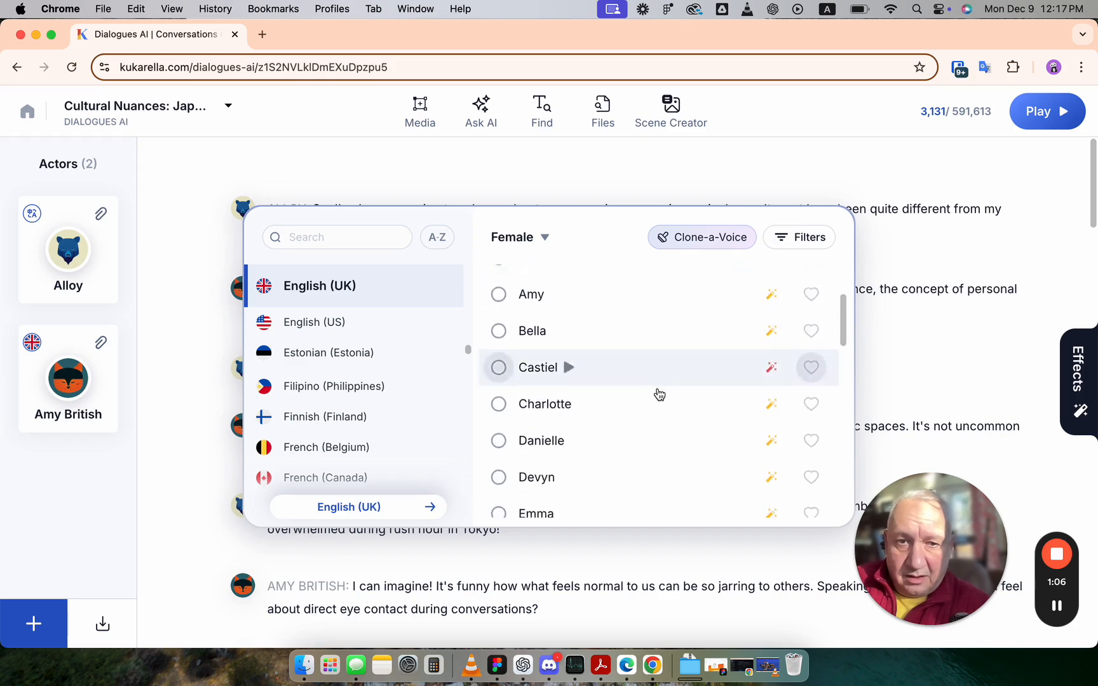
{"action": "scroll", "coordinate": [659, 395], "scroll_direction": "down", "scroll_amount": 6}
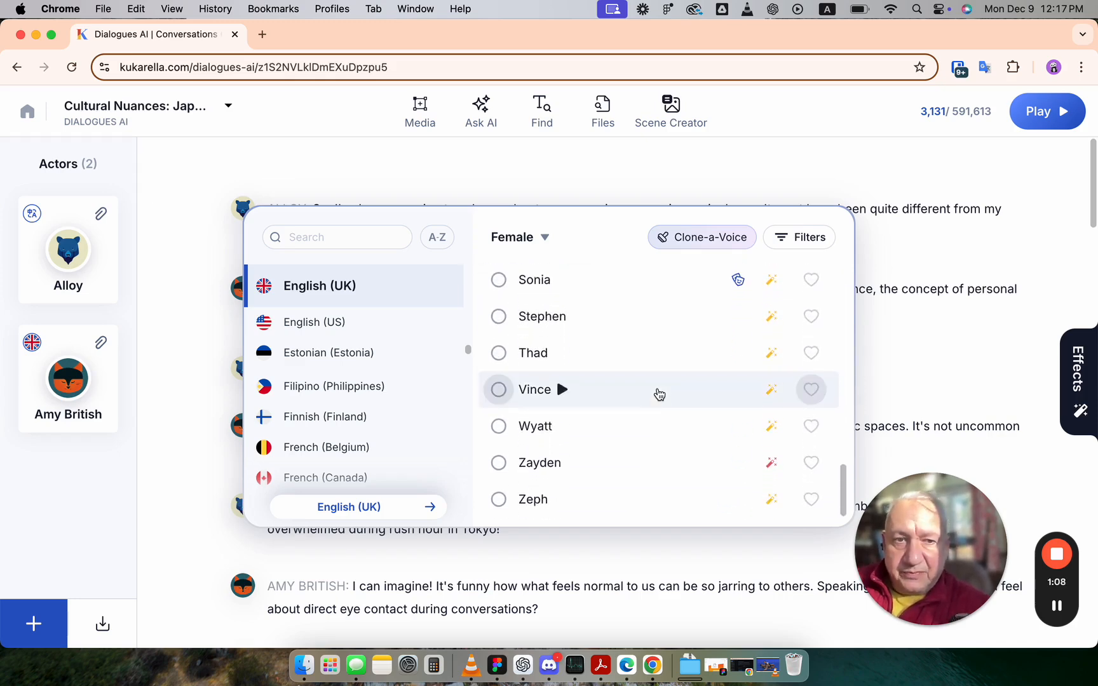
{"action": "scroll", "coordinate": [659, 394], "scroll_direction": "up", "scroll_amount": 2}
{"action": "scroll", "coordinate": [658, 394], "scroll_direction": "up", "scroll_amount": 15}
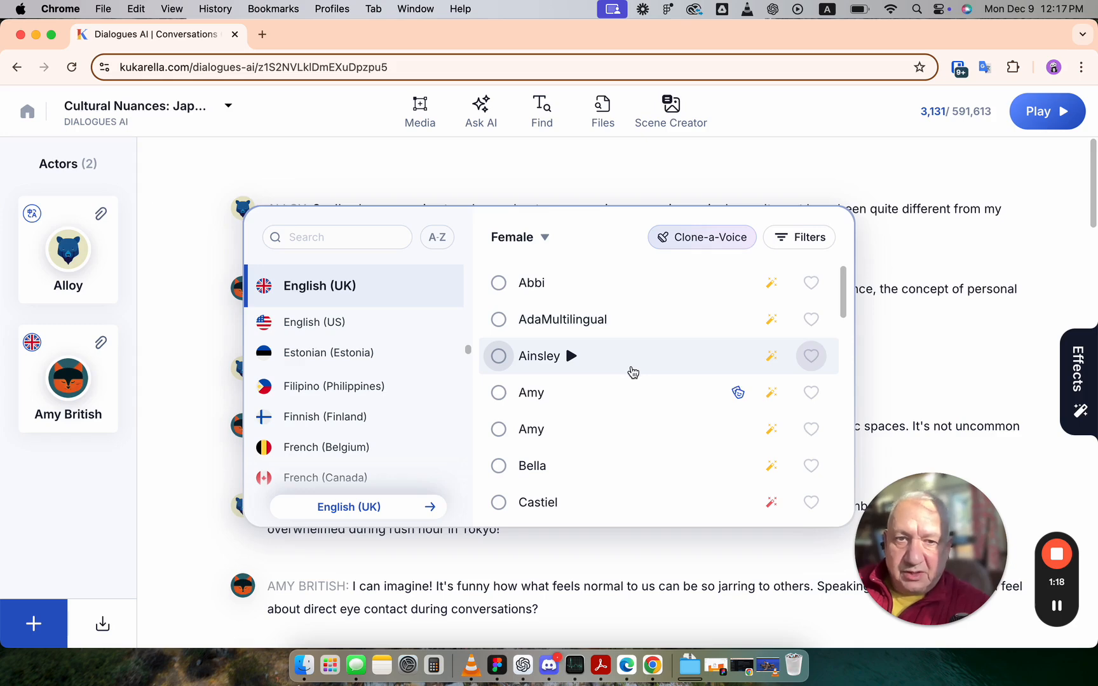
{"action": "scroll", "coordinate": [632, 409], "scroll_direction": "down", "scroll_amount": 5}
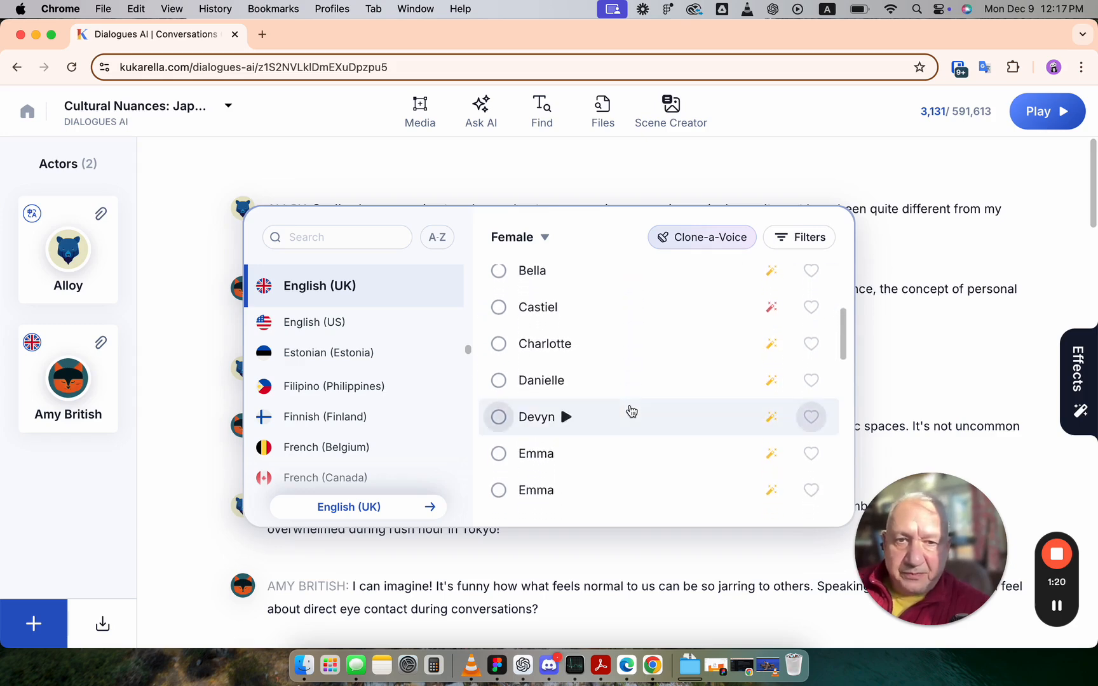
{"action": "scroll", "coordinate": [631, 411], "scroll_direction": "down", "scroll_amount": 2}
{"action": "scroll", "coordinate": [631, 411], "scroll_direction": "up", "scroll_amount": 5}
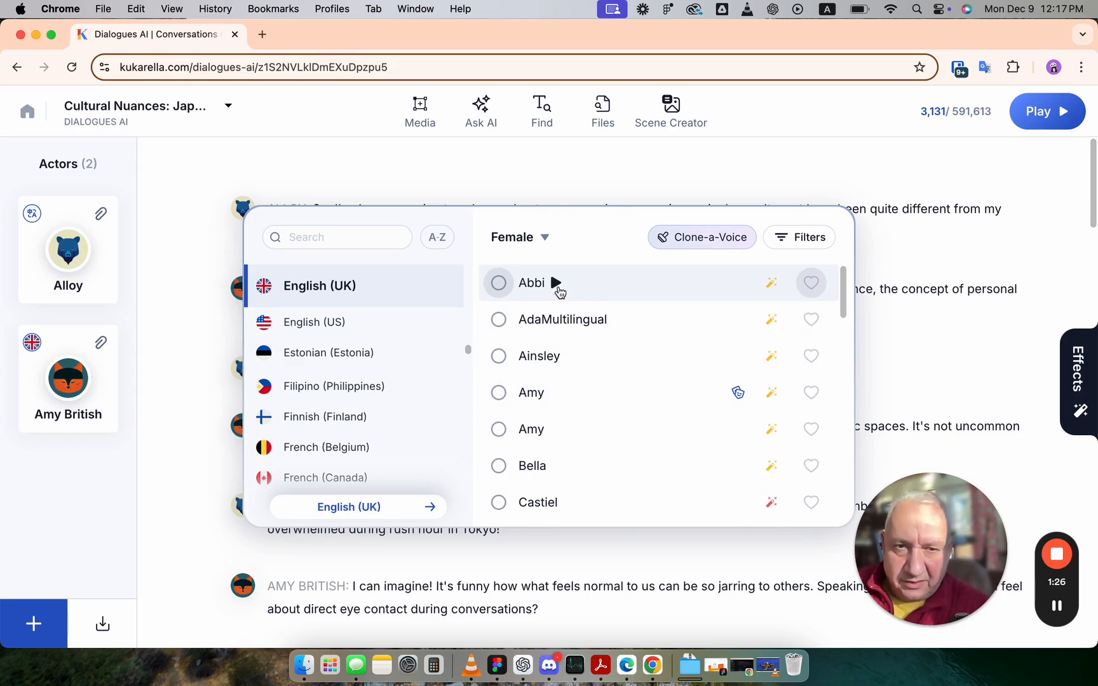
{"action": "left_click", "coordinate": [556, 284]}
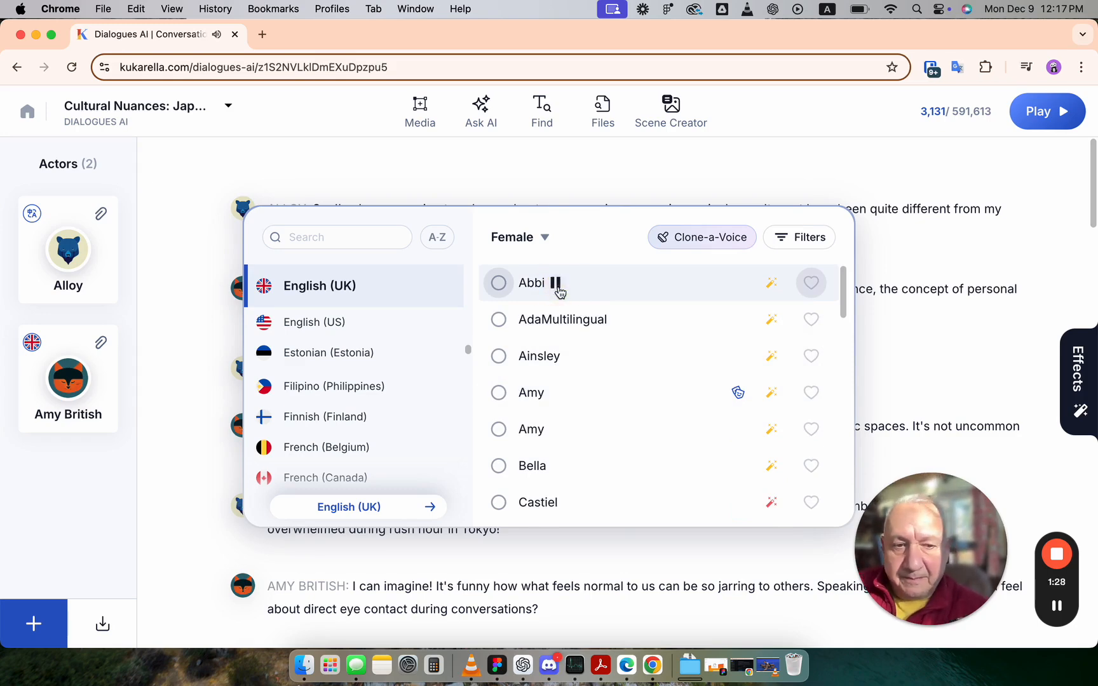
{"action": "key", "text": "XF86AudioLowerVolume"}
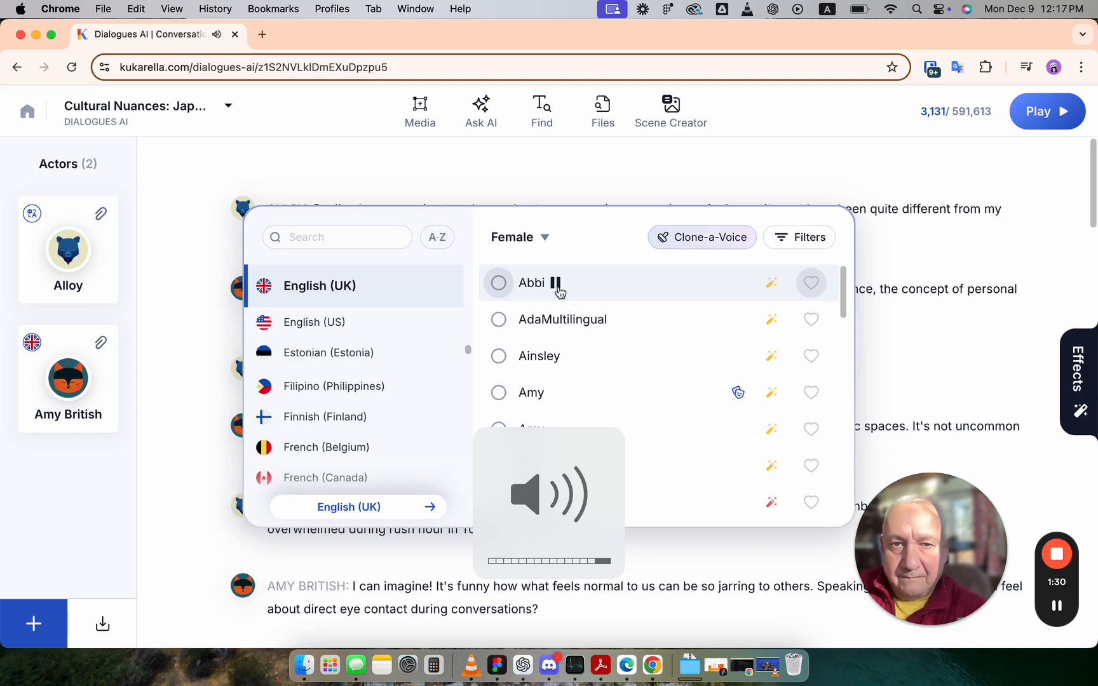
{"action": "left_click", "coordinate": [618, 320]}
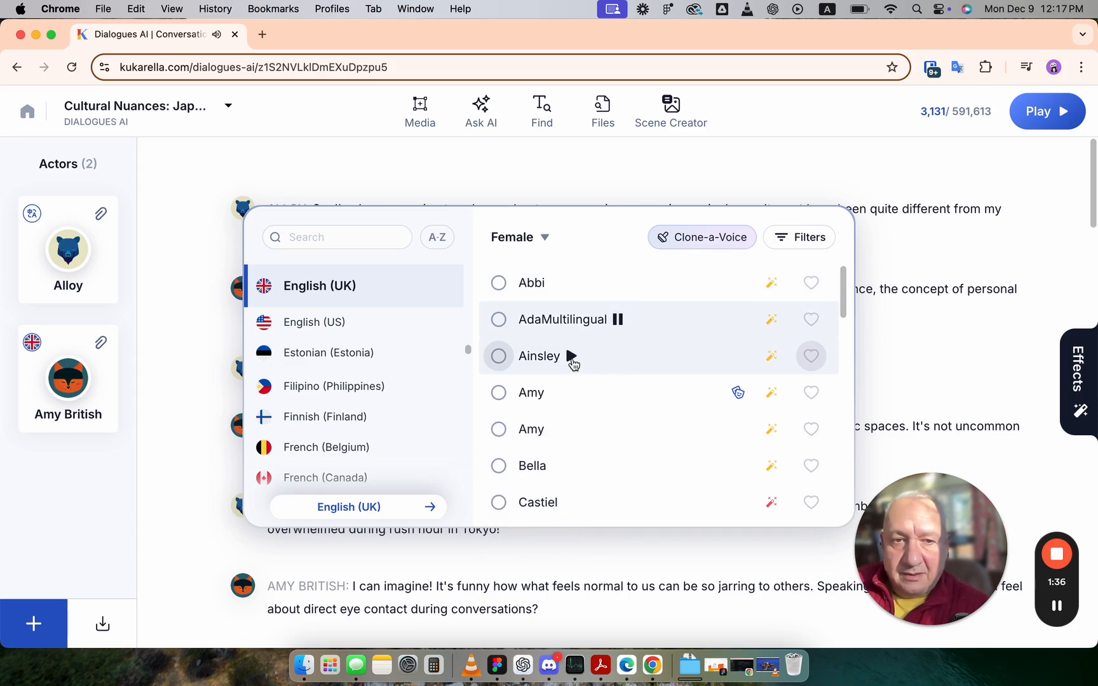
{"action": "left_click", "coordinate": [571, 359]}
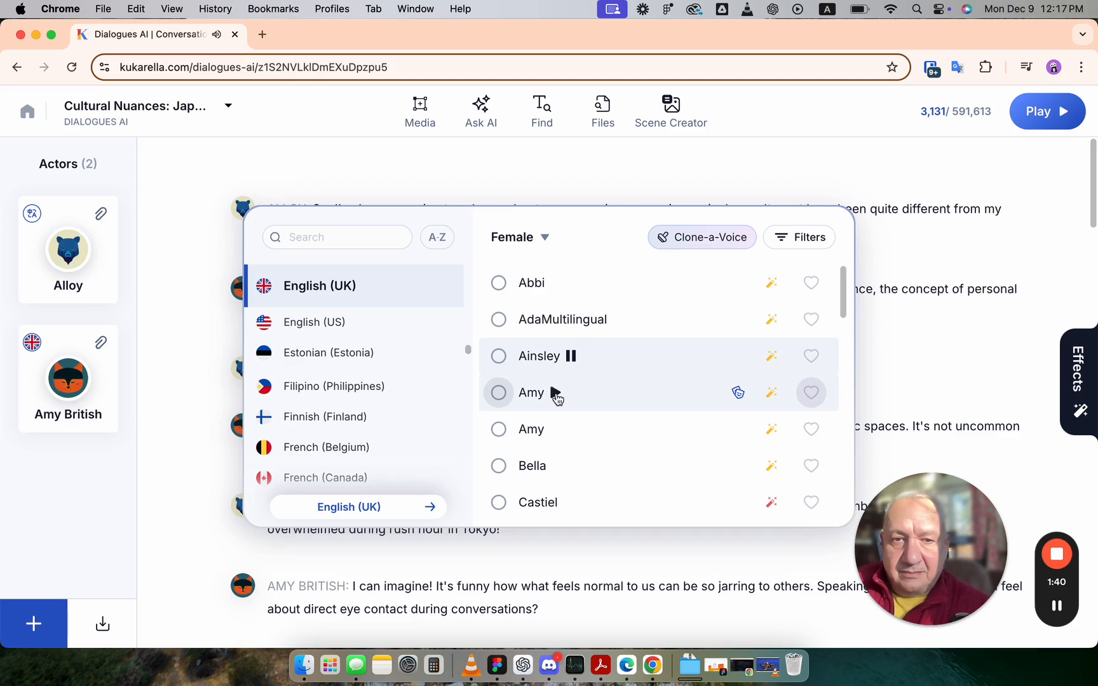
{"action": "left_click", "coordinate": [555, 394]}
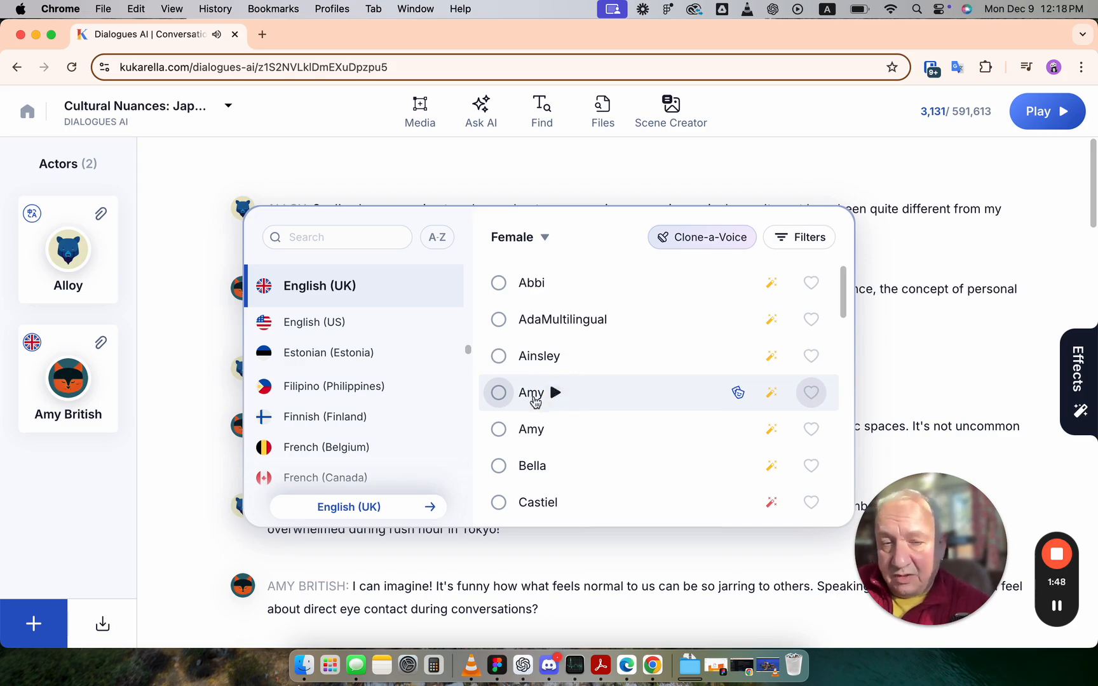
- Check the speaking styles supported by the Amy and Sonia voices and listen to Sonia's sample
{"action": "mouse_move", "coordinate": [740, 394]}
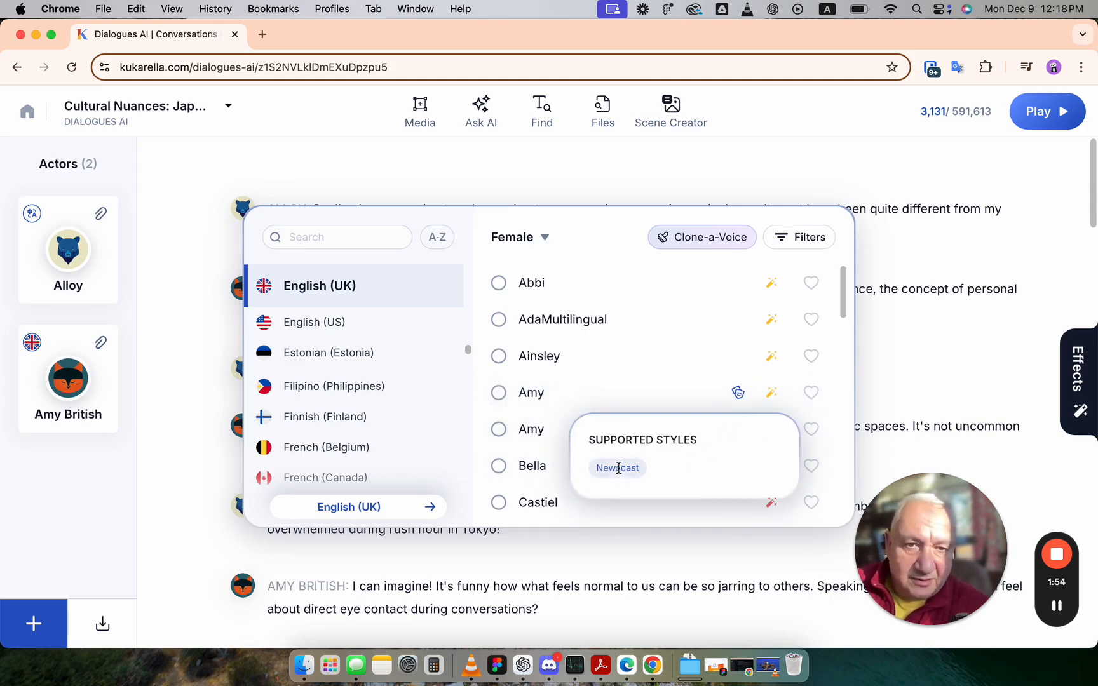
{"action": "scroll", "coordinate": [706, 394], "scroll_direction": "down", "scroll_amount": 5}
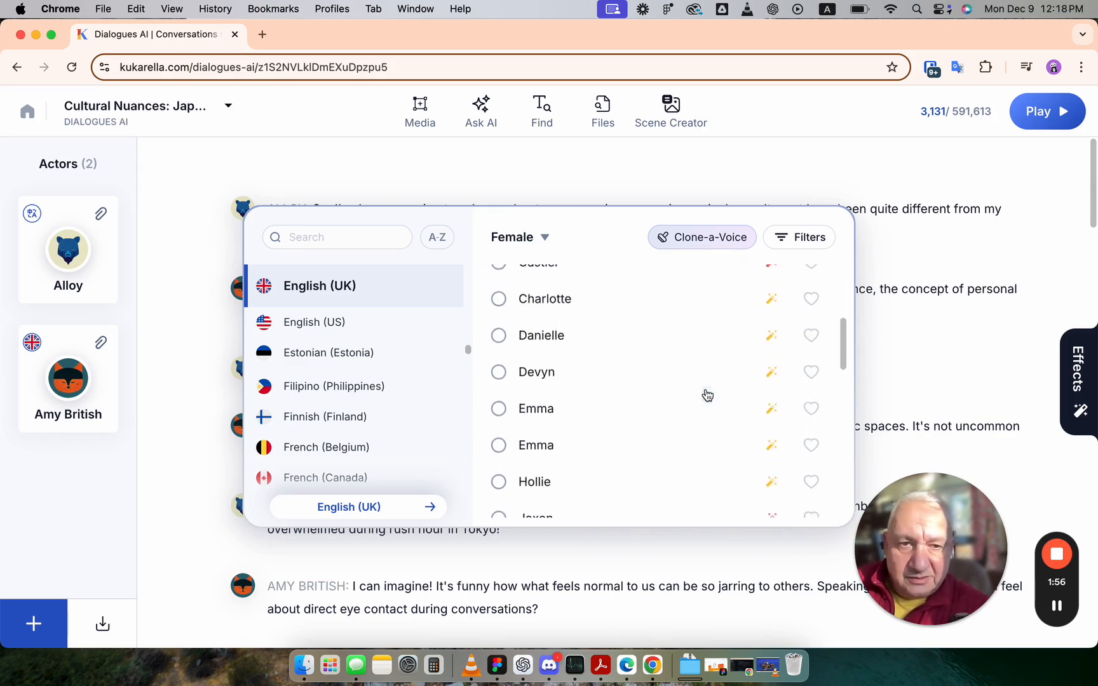
{"action": "scroll", "coordinate": [706, 393], "scroll_direction": "down", "scroll_amount": 10}
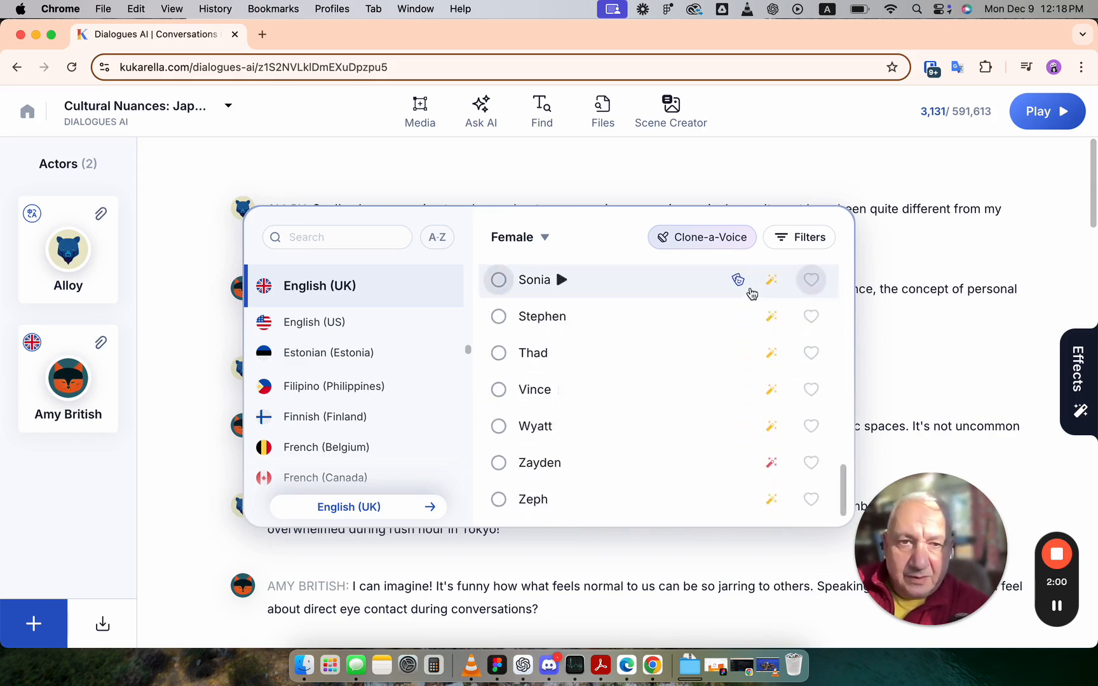
{"action": "mouse_move", "coordinate": [740, 282]}
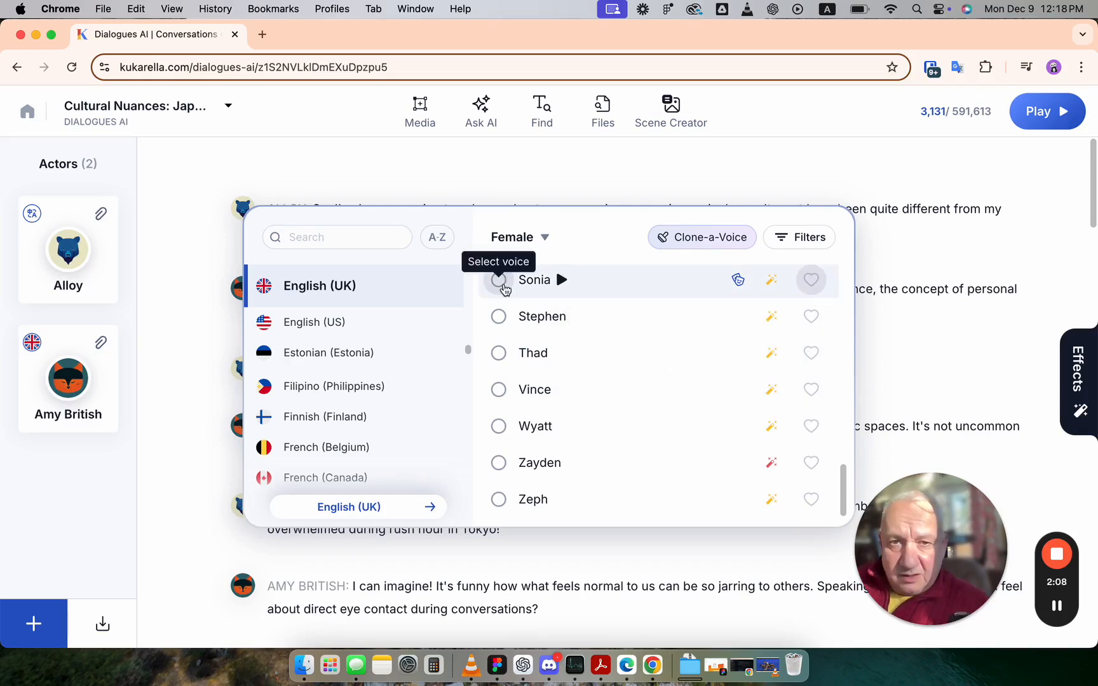
{"action": "left_click", "coordinate": [561, 279]}
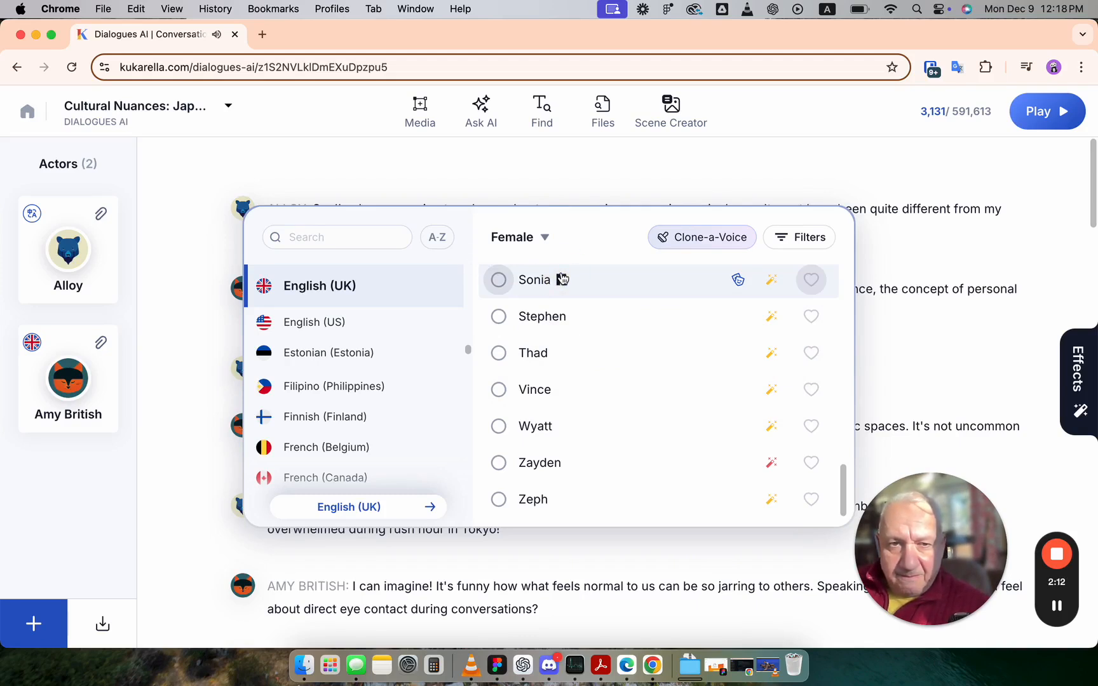
- Give Kate the style-supporting Amy voice with the Newscast style and create the actor
{"action": "scroll", "coordinate": [608, 362], "scroll_direction": "up", "scroll_amount": 15}
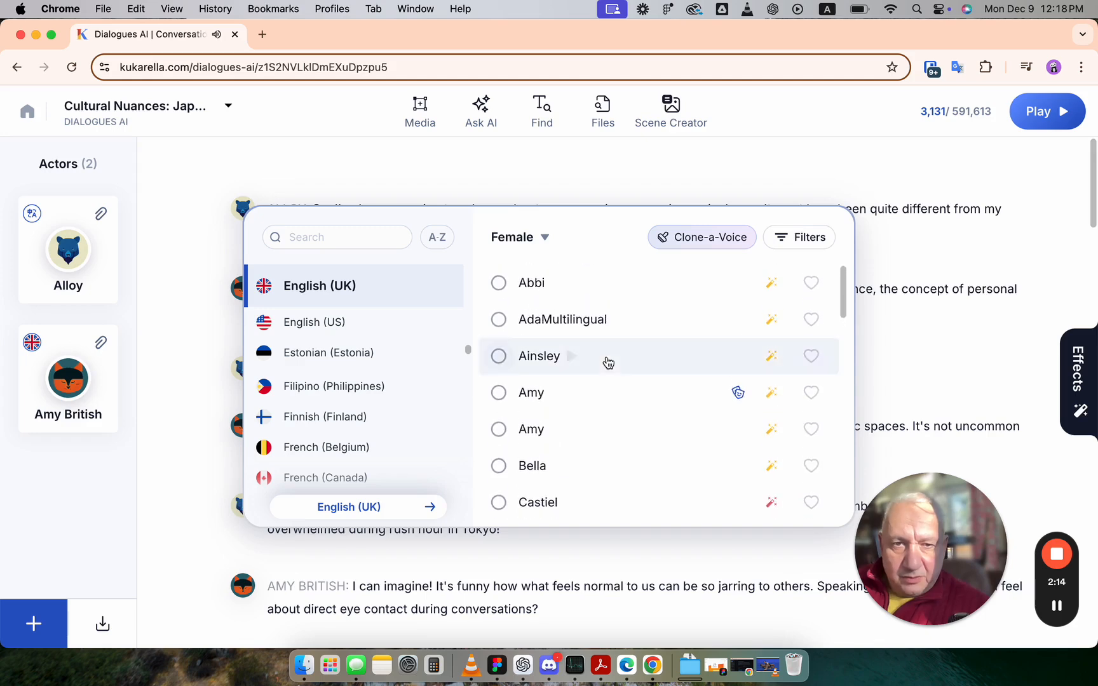
{"action": "left_click", "coordinate": [499, 394]}
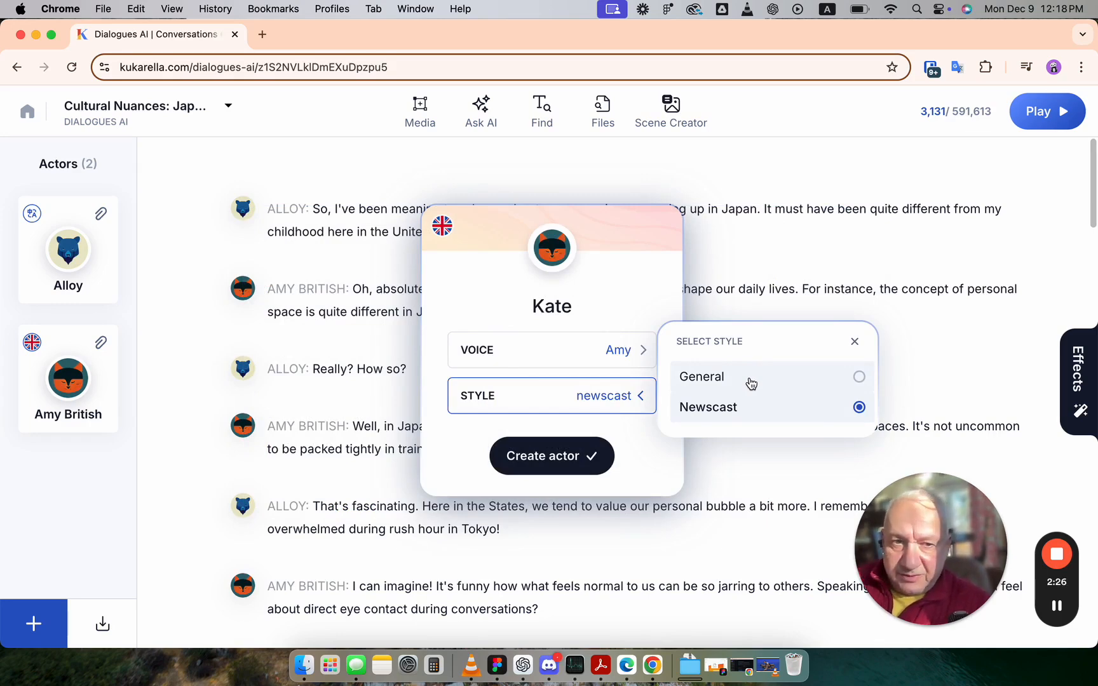
{"action": "left_click", "coordinate": [590, 463]}
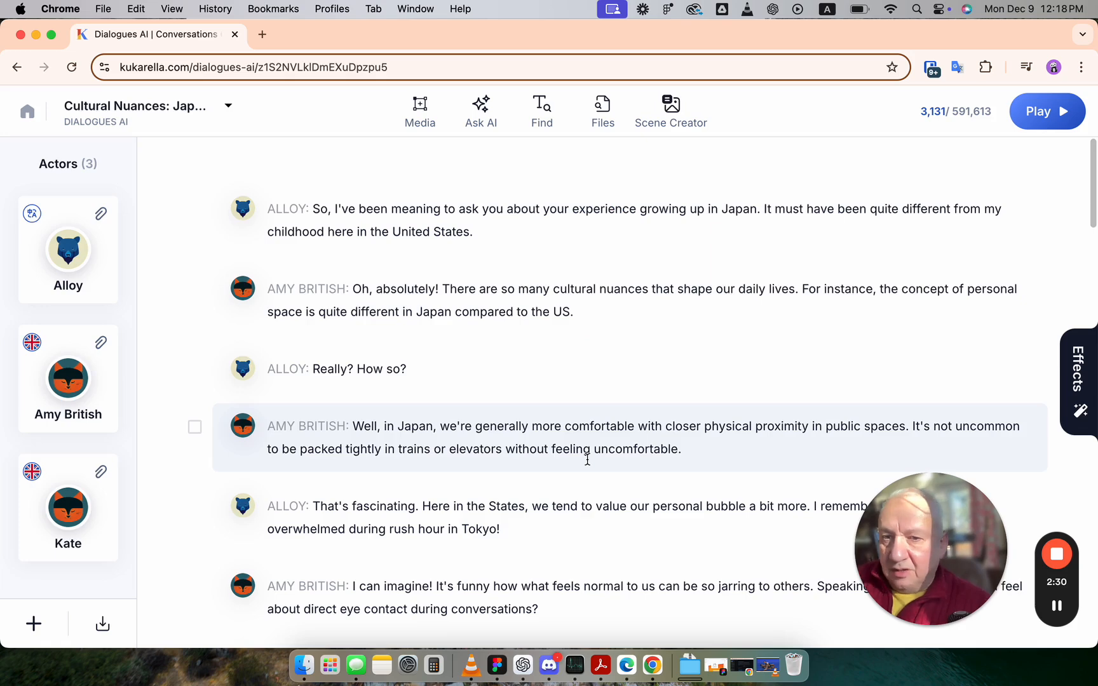
- Change Kate's avatar to the woman with long brown hair on a light blue background and save it
{"action": "left_click", "coordinate": [70, 509]}
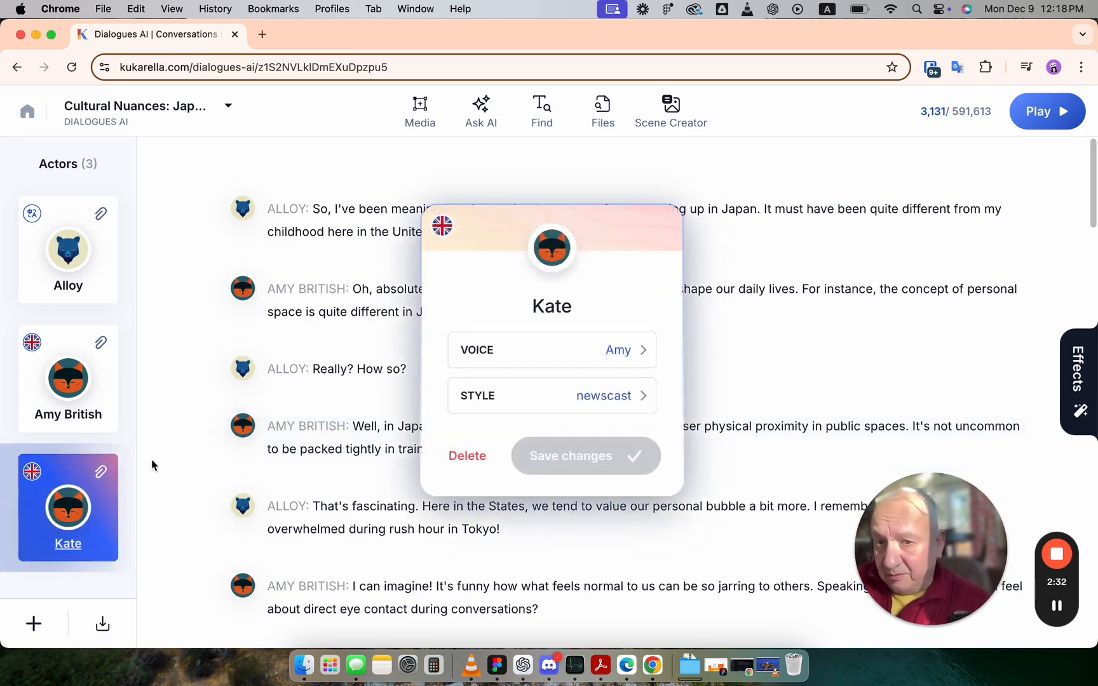
{"action": "left_click", "coordinate": [552, 251]}
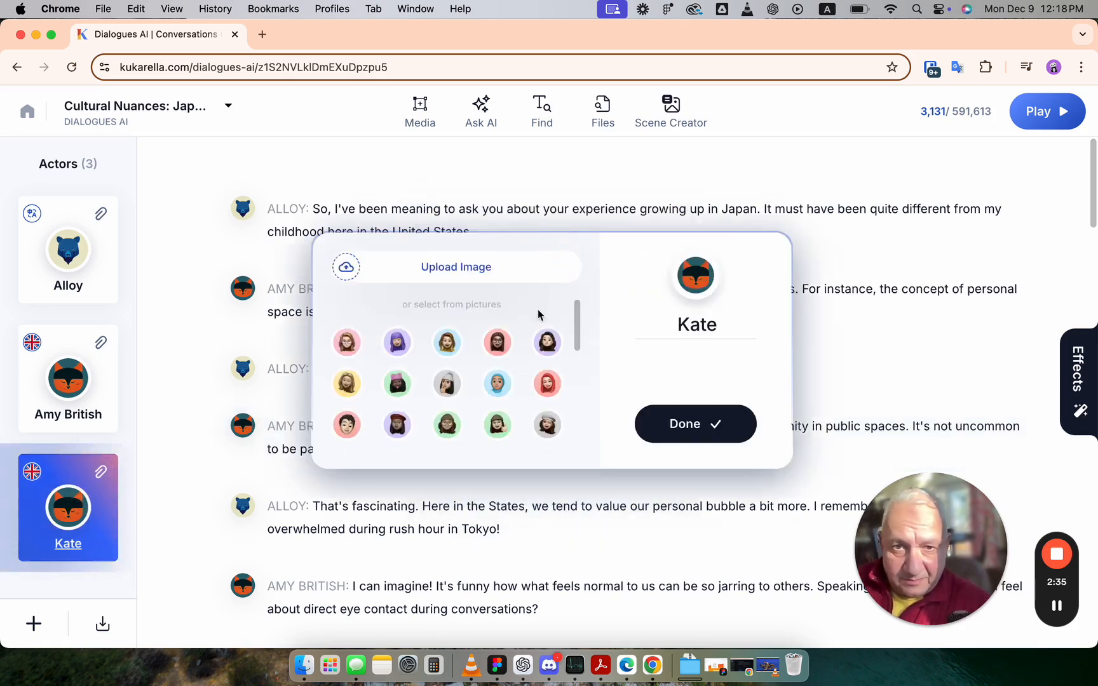
{"action": "left_click", "coordinate": [447, 343]}
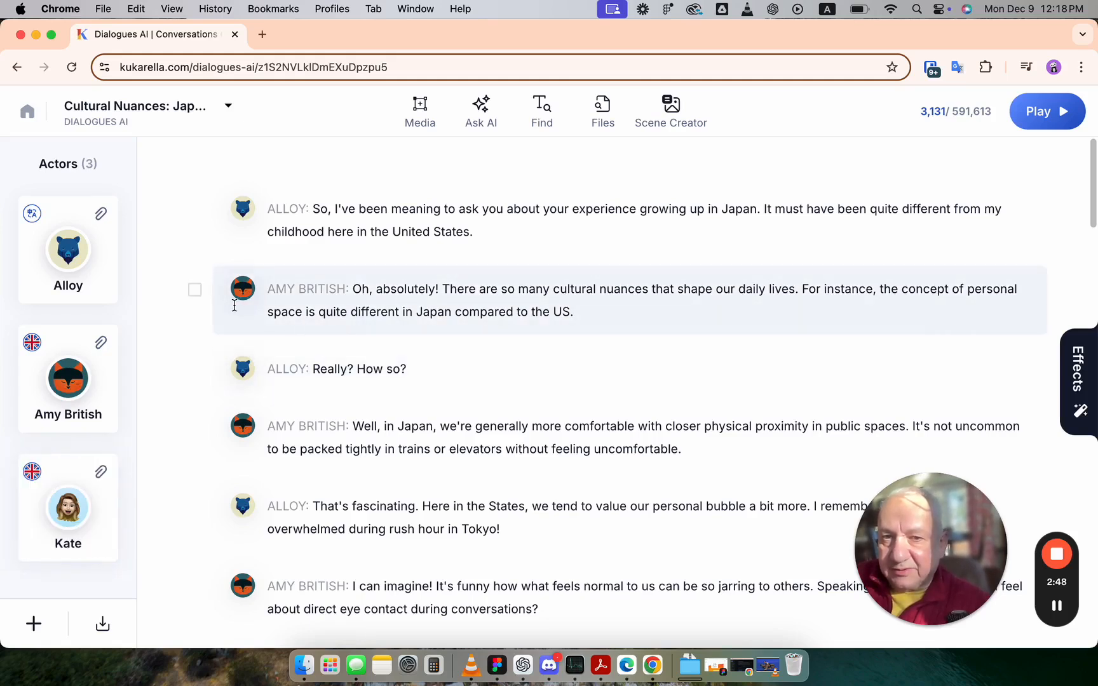
- Reassign the "Oh, absolutely!" and "Well, in Japan" paragraphs from Amy British to Kate
{"action": "left_click", "coordinate": [252, 296]}
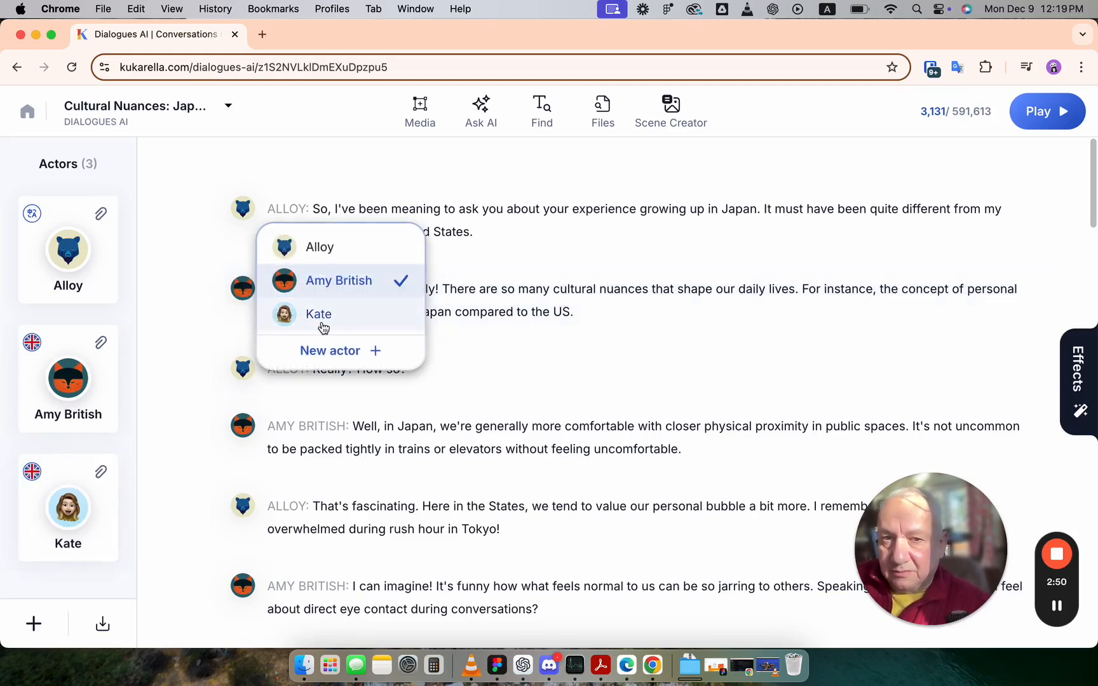
{"action": "left_click", "coordinate": [357, 315]}
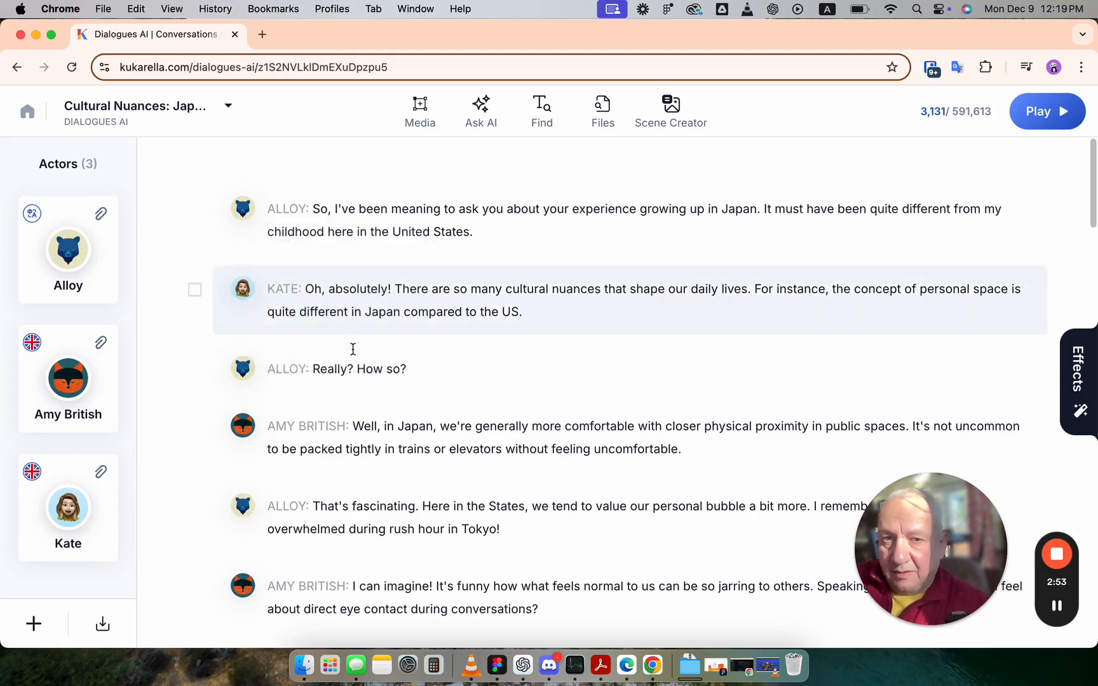
{"action": "left_click", "coordinate": [247, 434]}
{"action": "left_click", "coordinate": [318, 451]}
- Select Amy British's paragraphs "I can imagine!", "Quite different, actually", the "Exactly" one about the public face, and "Absolutely. It's a valuable skill"
{"action": "scroll", "coordinate": [361, 388], "scroll_direction": "down", "scroll_amount": 4}
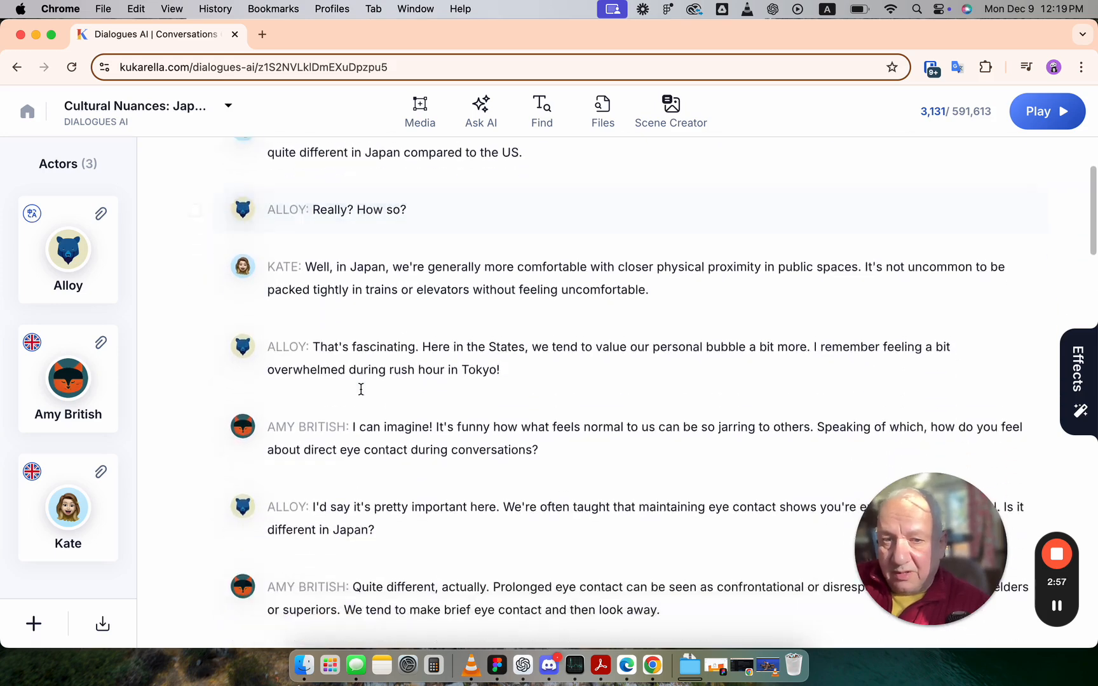
{"action": "left_click", "coordinate": [194, 372]}
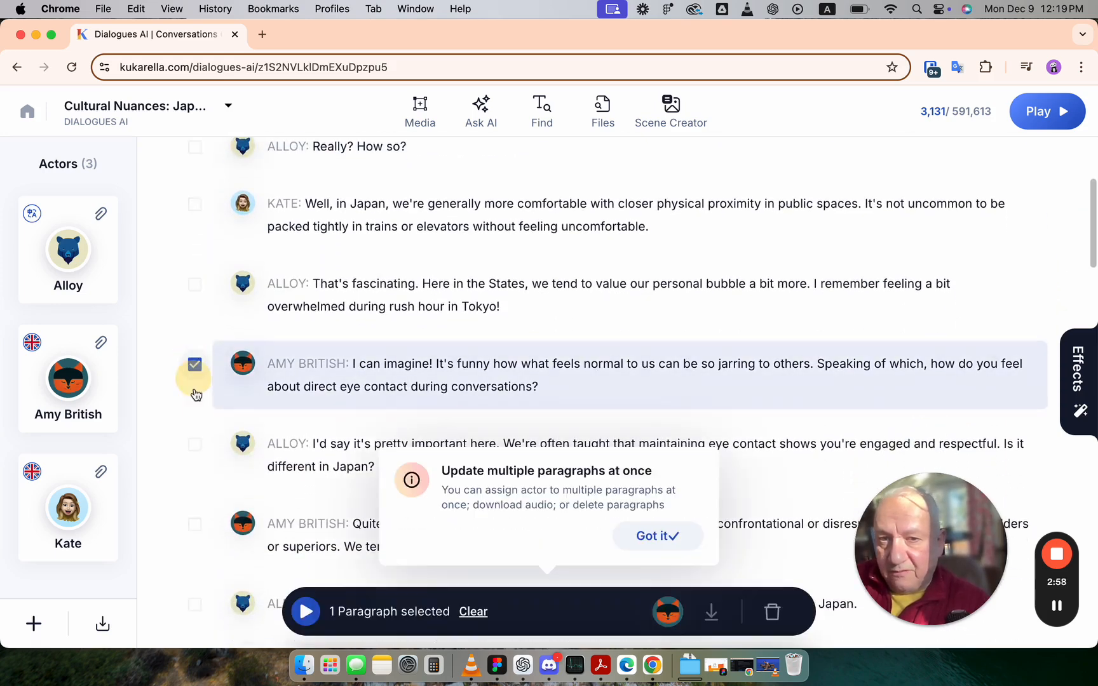
{"action": "left_click", "coordinate": [195, 526]}
{"action": "scroll", "coordinate": [195, 529], "scroll_direction": "down", "scroll_amount": 6}
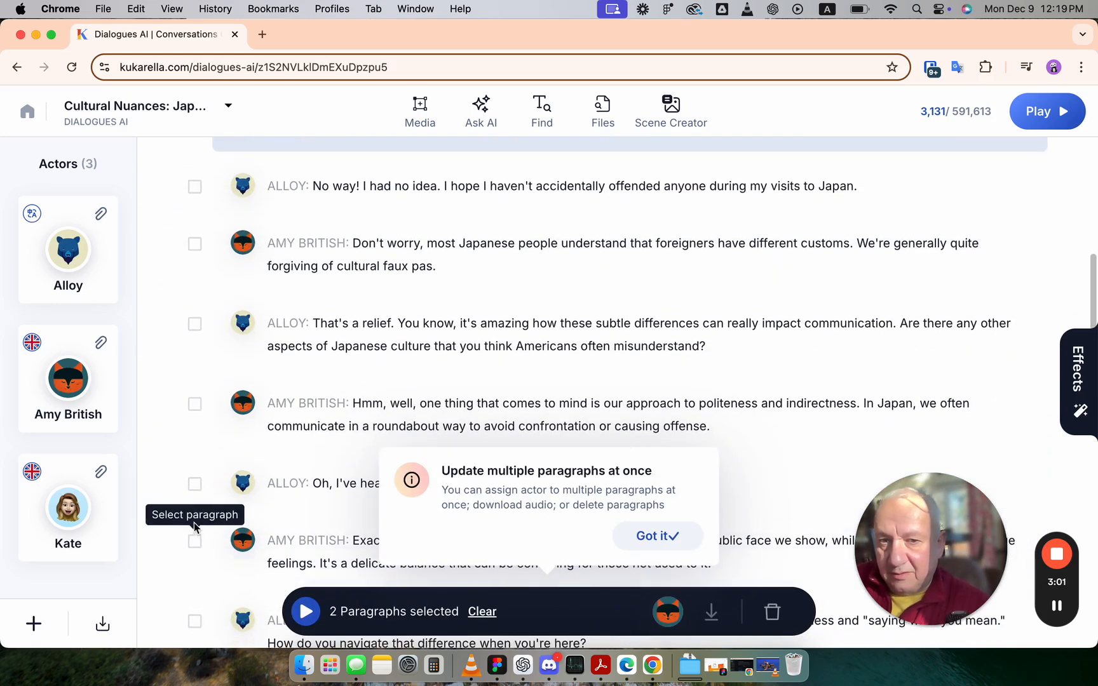
{"action": "left_click", "coordinate": [194, 543]}
{"action": "scroll", "coordinate": [194, 550], "scroll_direction": "down", "scroll_amount": 7}
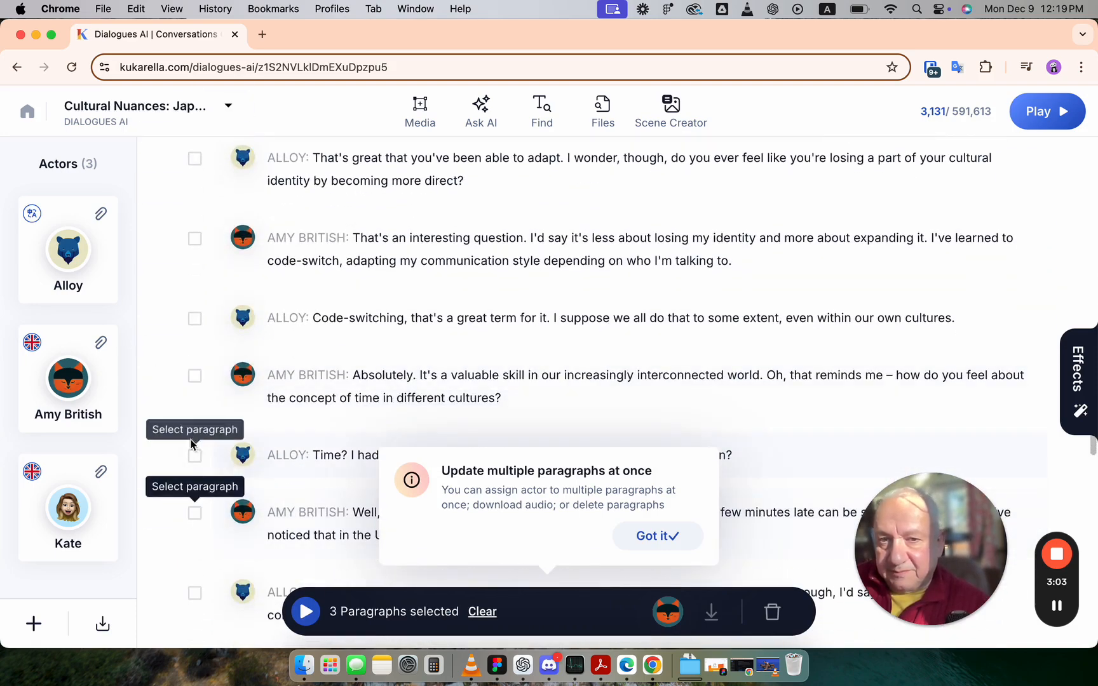
{"action": "left_click", "coordinate": [195, 372]}
{"action": "scroll", "coordinate": [198, 464], "scroll_direction": "down", "scroll_amount": 3}
{"action": "scroll", "coordinate": [200, 467], "scroll_direction": "down", "scroll_amount": 4}
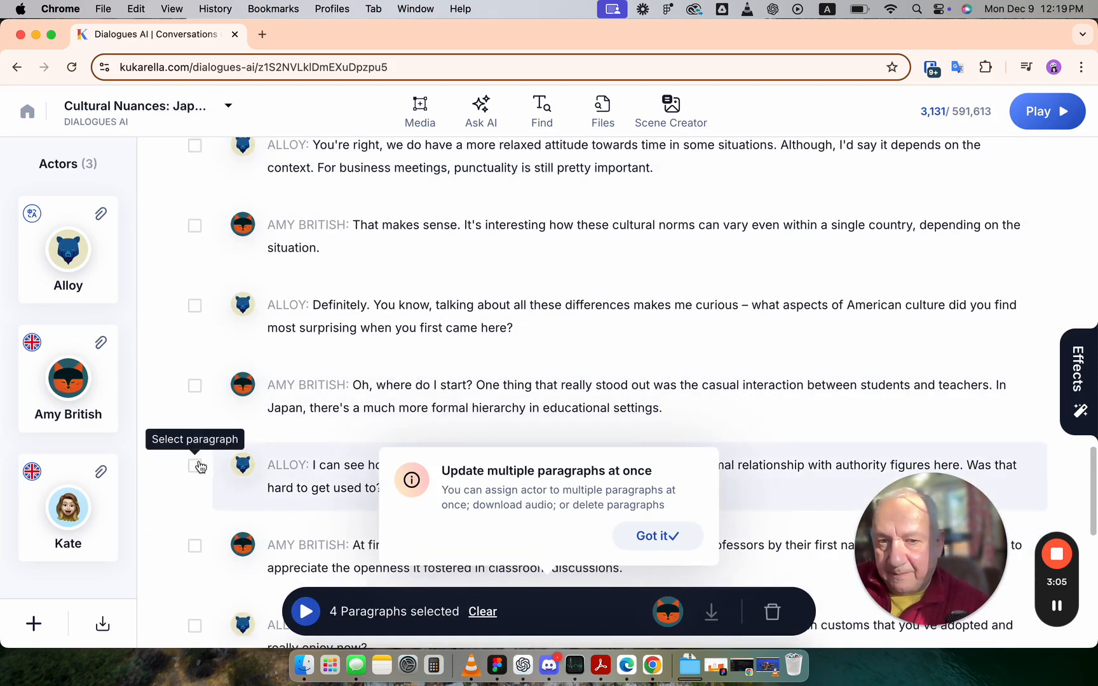
- Add Amy British's "Oh, where do I start?", "At first", "That's wonderful to hear" and "Exactly! It's these little things" paragraphs to the selection
{"action": "left_click", "coordinate": [194, 467]}
{"action": "left_click", "coordinate": [194, 467]}
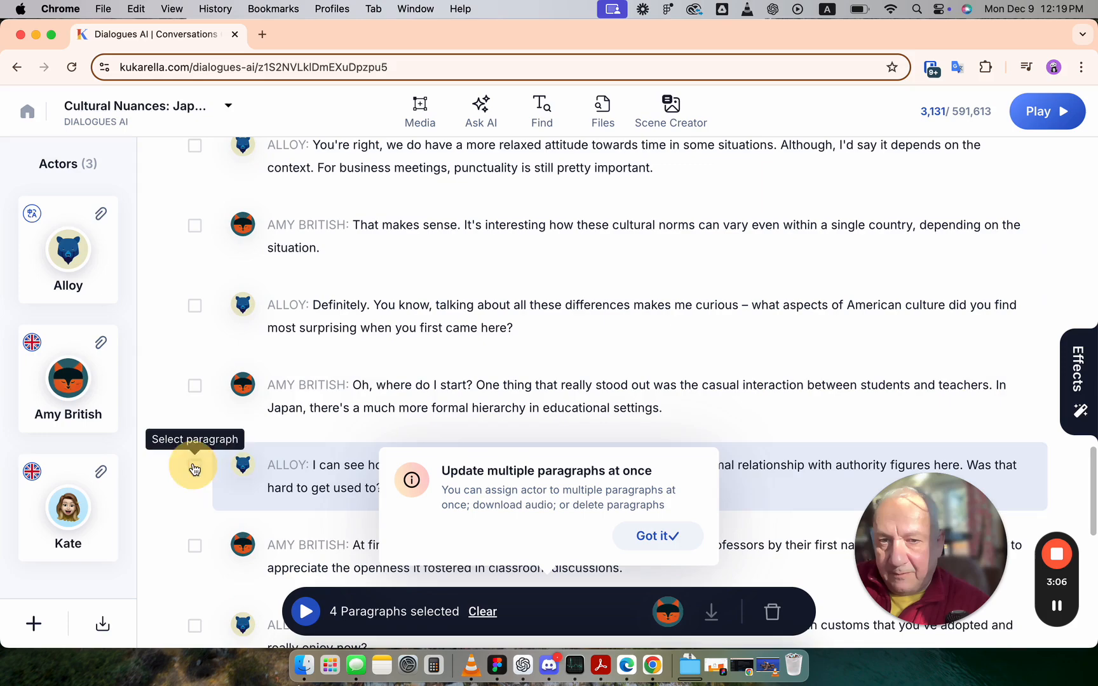
{"action": "left_click", "coordinate": [194, 386]}
{"action": "left_click", "coordinate": [194, 545]}
{"action": "scroll", "coordinate": [195, 548], "scroll_direction": "down", "scroll_amount": 2}
{"action": "scroll", "coordinate": [194, 548], "scroll_direction": "down", "scroll_amount": 6}
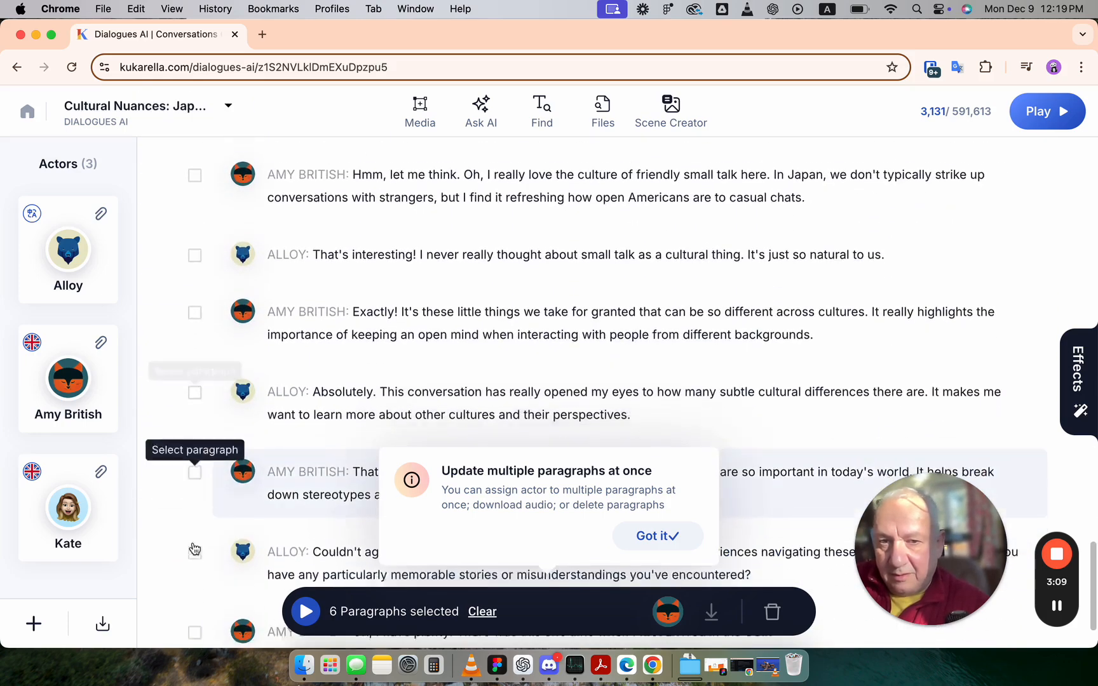
{"action": "left_click", "coordinate": [194, 455]}
{"action": "left_click", "coordinate": [195, 295]}
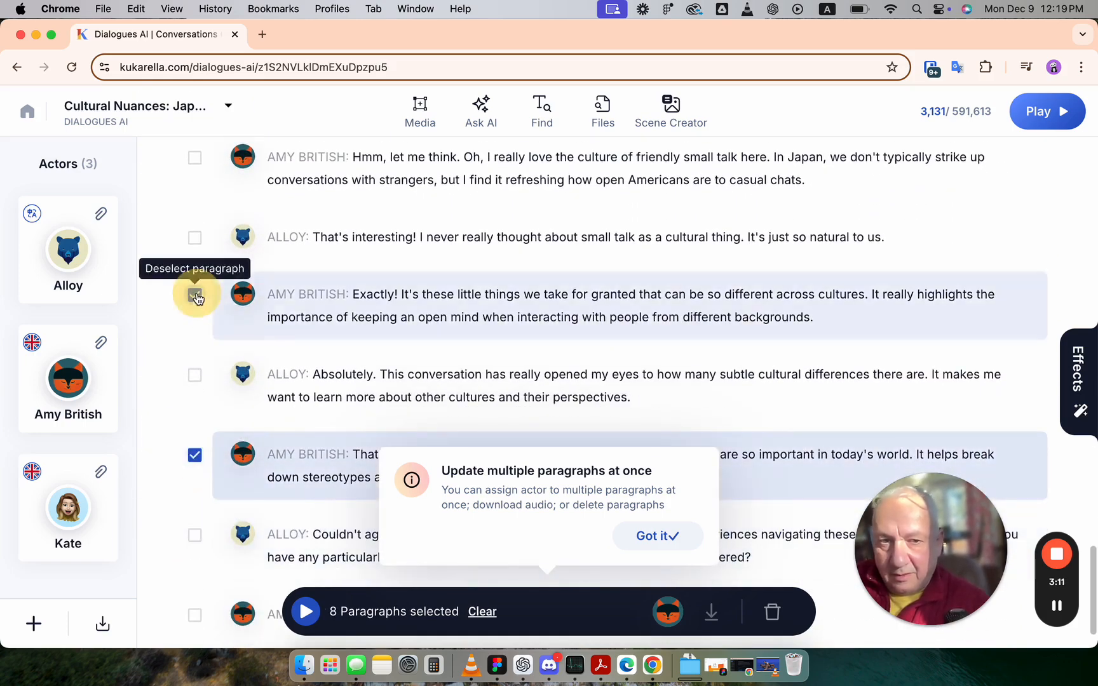
- Assign all the selected paragraphs to Kate at once, check the script and clear the selection
{"action": "left_click", "coordinate": [660, 535]}
{"action": "left_click", "coordinate": [678, 612]}
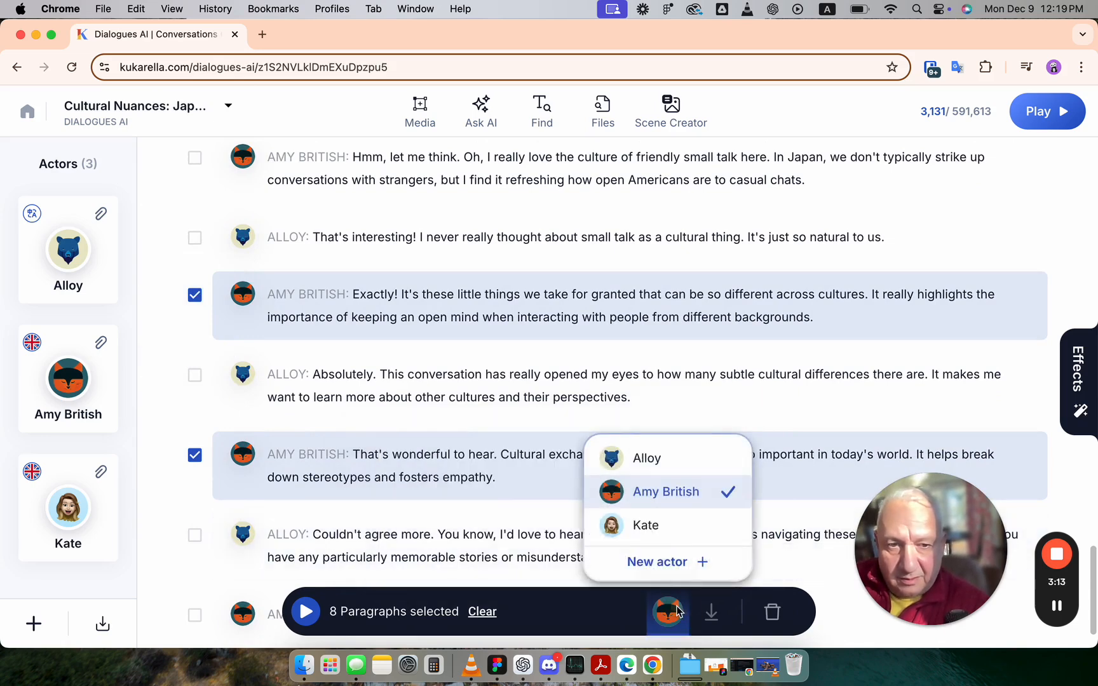
{"action": "left_click", "coordinate": [647, 524]}
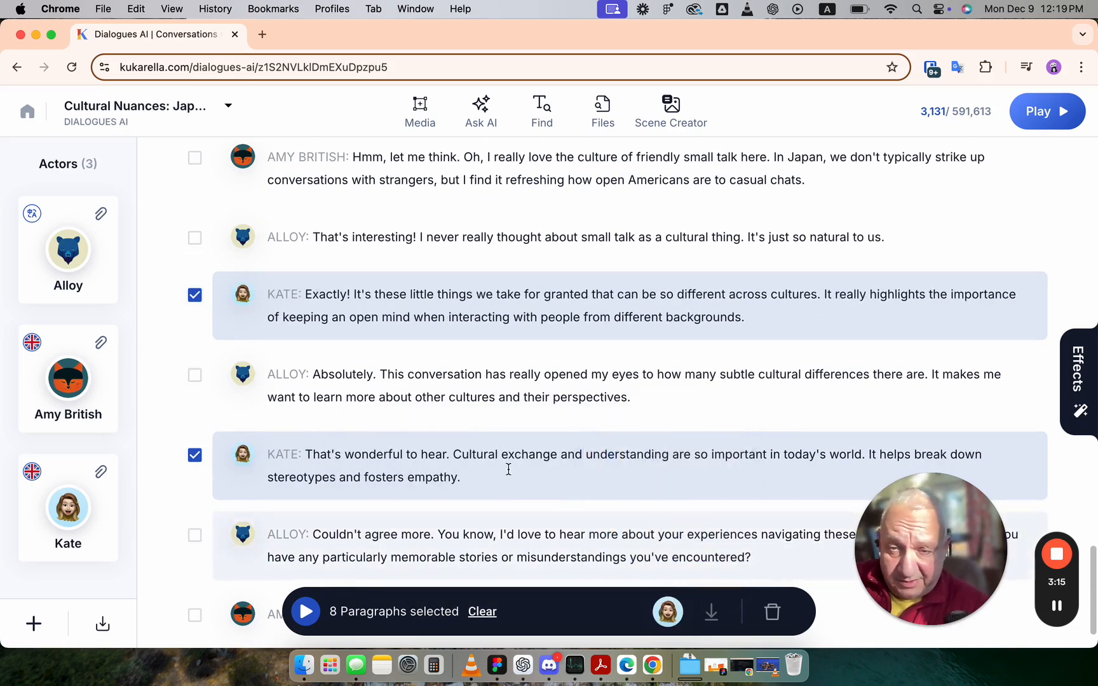
{"action": "scroll", "coordinate": [300, 392], "scroll_direction": "up", "scroll_amount": 10}
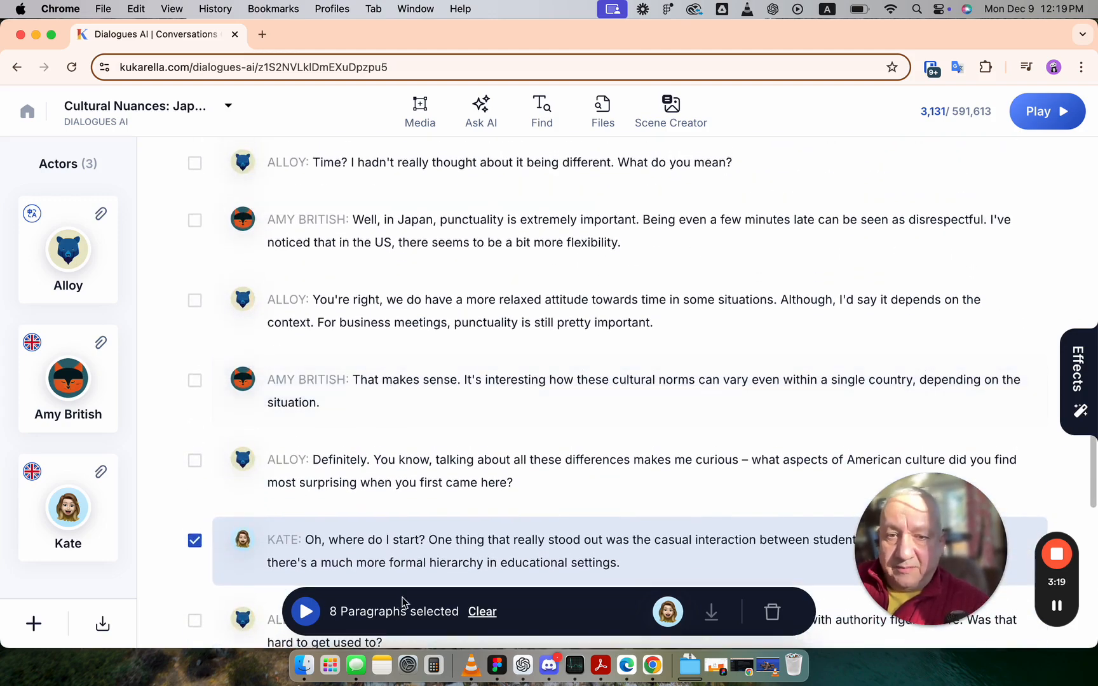
{"action": "left_click", "coordinate": [490, 614]}
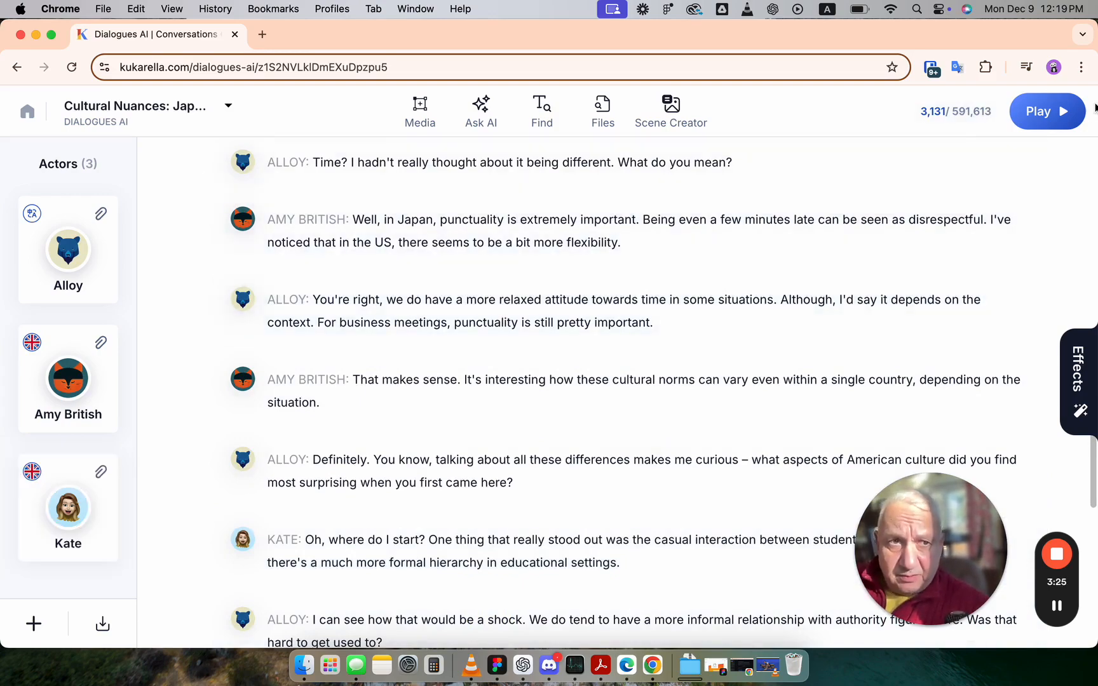
{"action": "scroll", "coordinate": [372, 421], "scroll_direction": "up", "scroll_amount": 15}
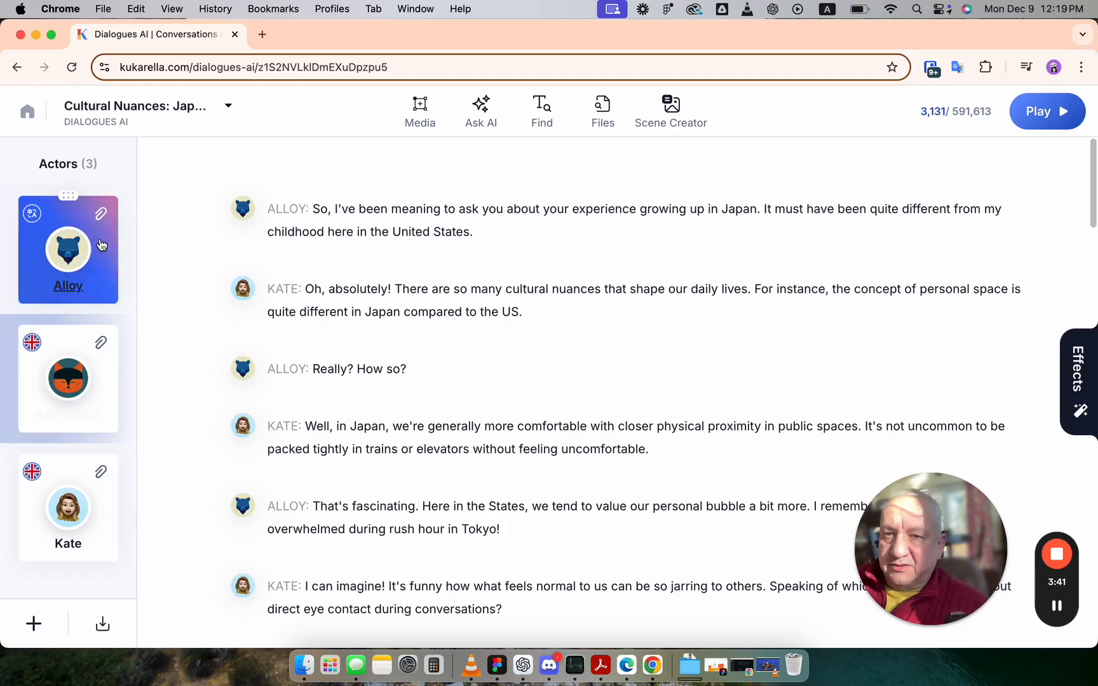
- List the English (US) voices for the Alloy actor and listen to the Alloy voice's sample
{"action": "left_click", "coordinate": [84, 255]}
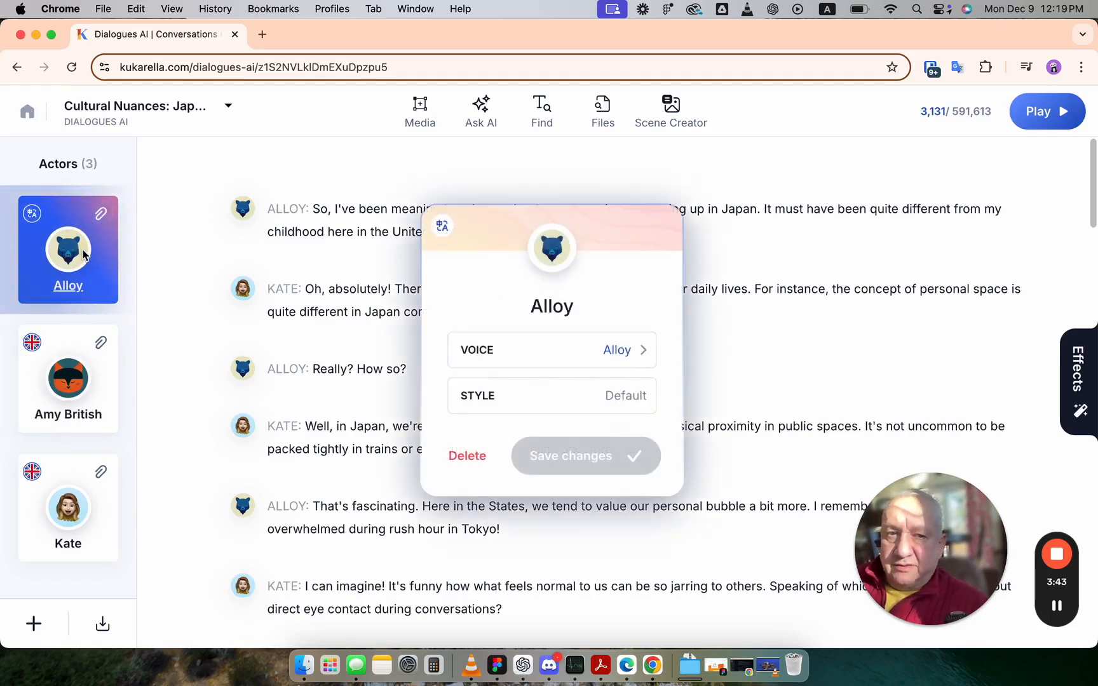
{"action": "left_click", "coordinate": [618, 361]}
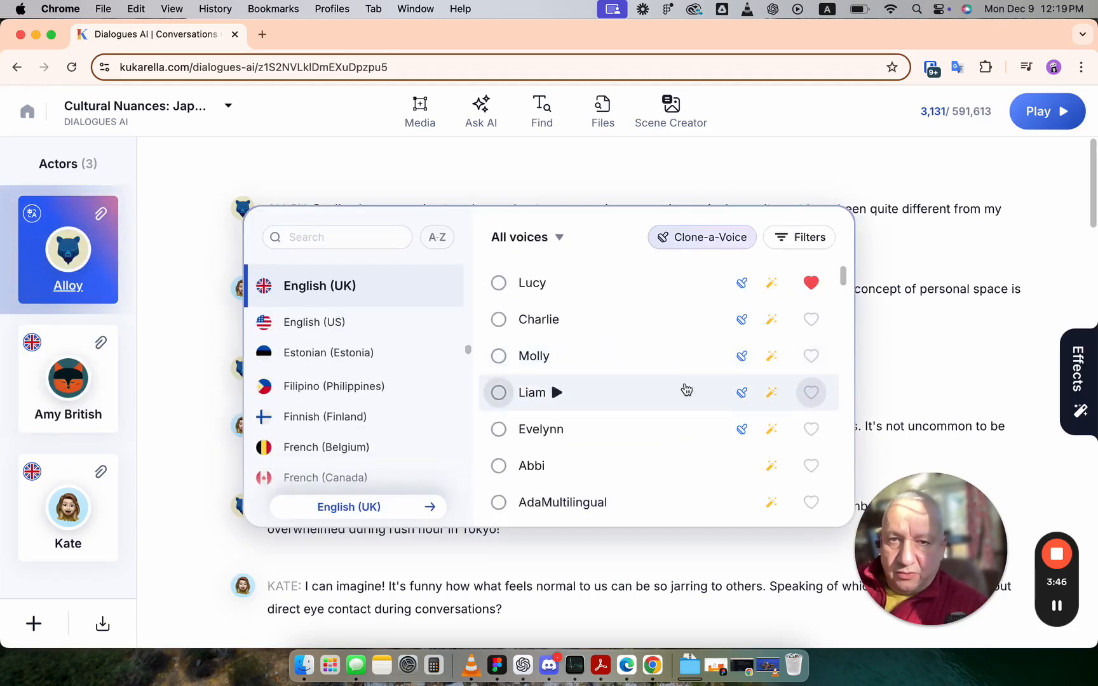
{"action": "left_click", "coordinate": [392, 324]}
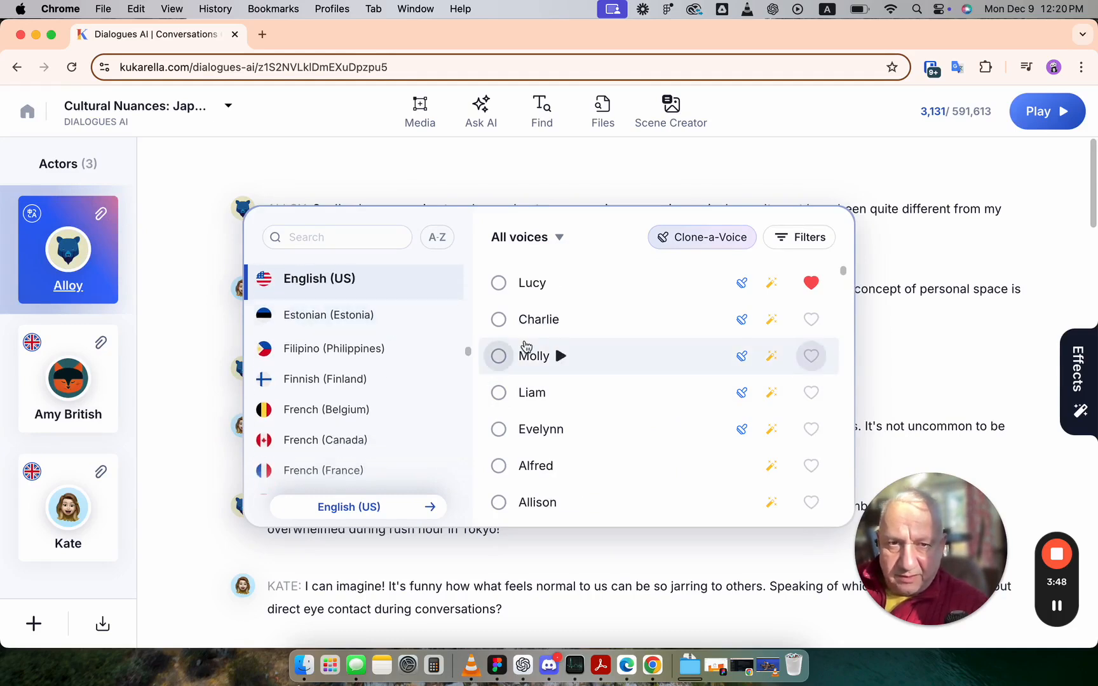
{"action": "scroll", "coordinate": [550, 351], "scroll_direction": "down", "scroll_amount": 4}
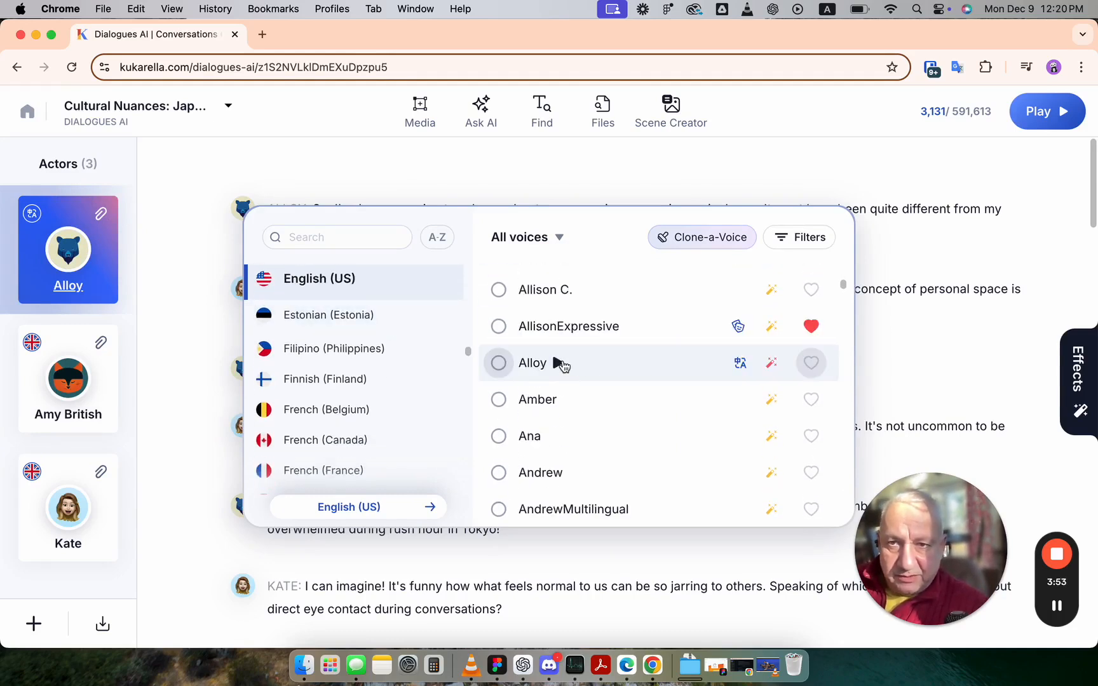
{"action": "left_click", "coordinate": [557, 363]}
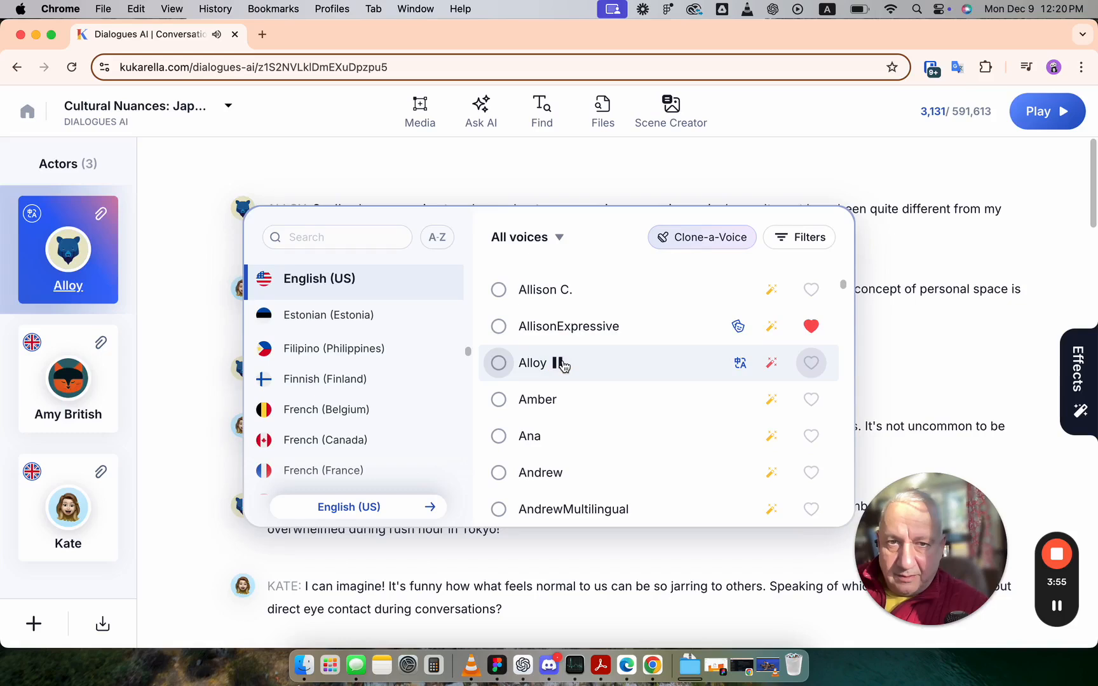
{"action": "left_click", "coordinate": [558, 362]}
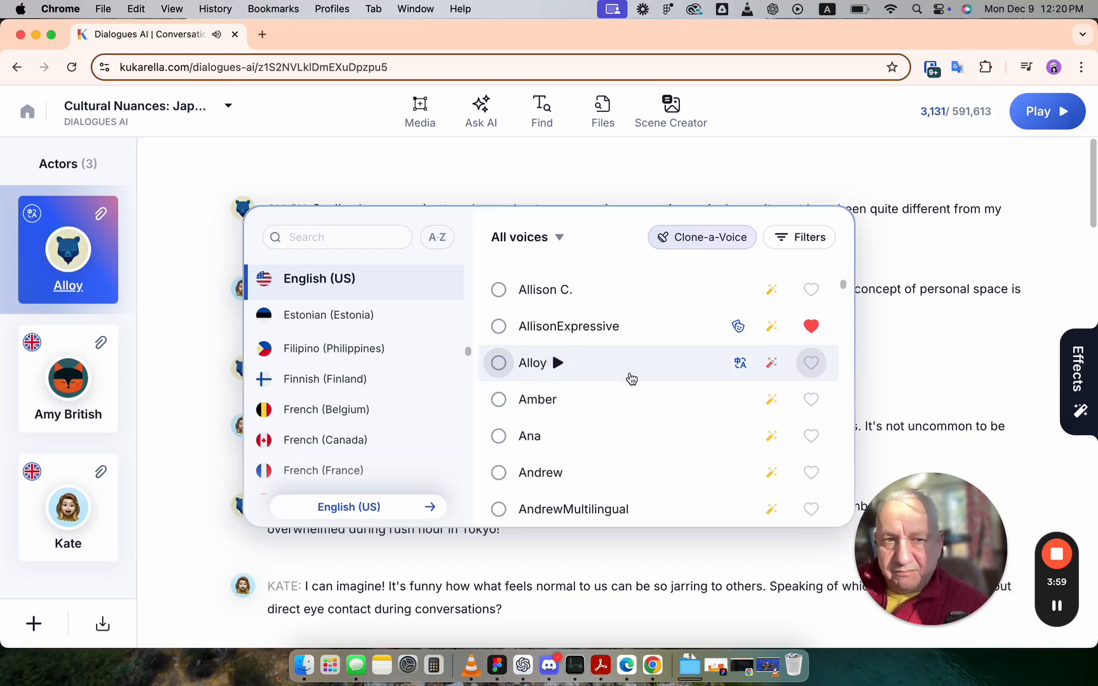
- Check which English (US) voices are multilingual or support styles, and listen to the Android X.Y.Z. and Aria samples
{"action": "scroll", "coordinate": [631, 380], "scroll_direction": "down", "scroll_amount": 1}
{"action": "scroll", "coordinate": [631, 381], "scroll_direction": "up", "scroll_amount": 5}
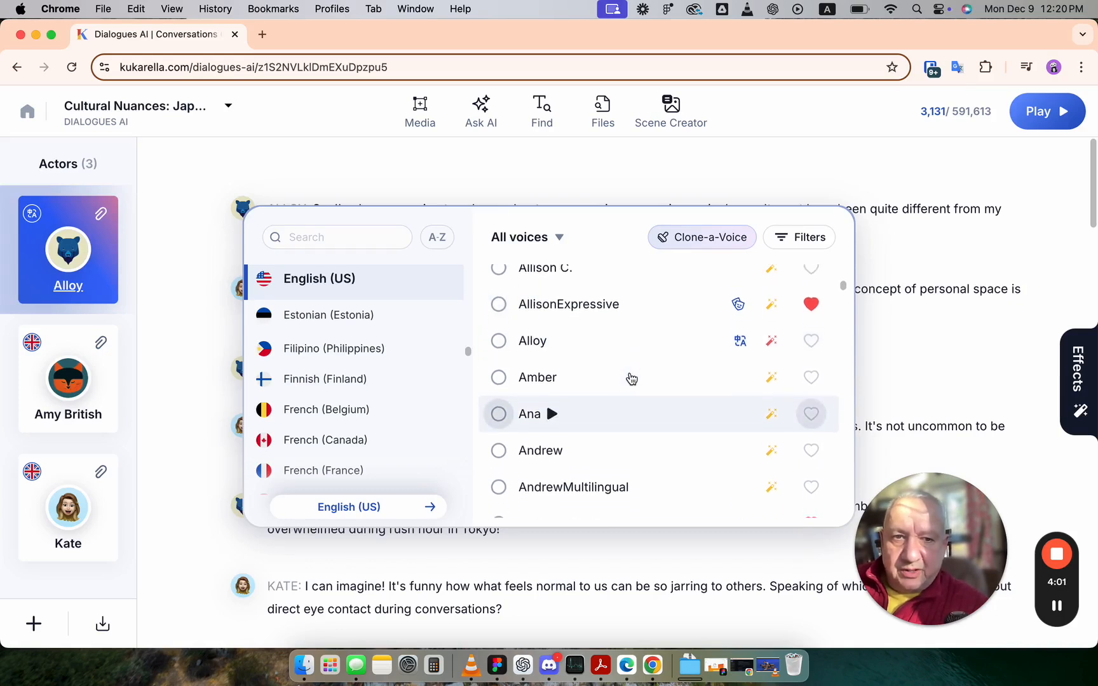
{"action": "scroll", "coordinate": [631, 381], "scroll_direction": "up", "scroll_amount": 3}
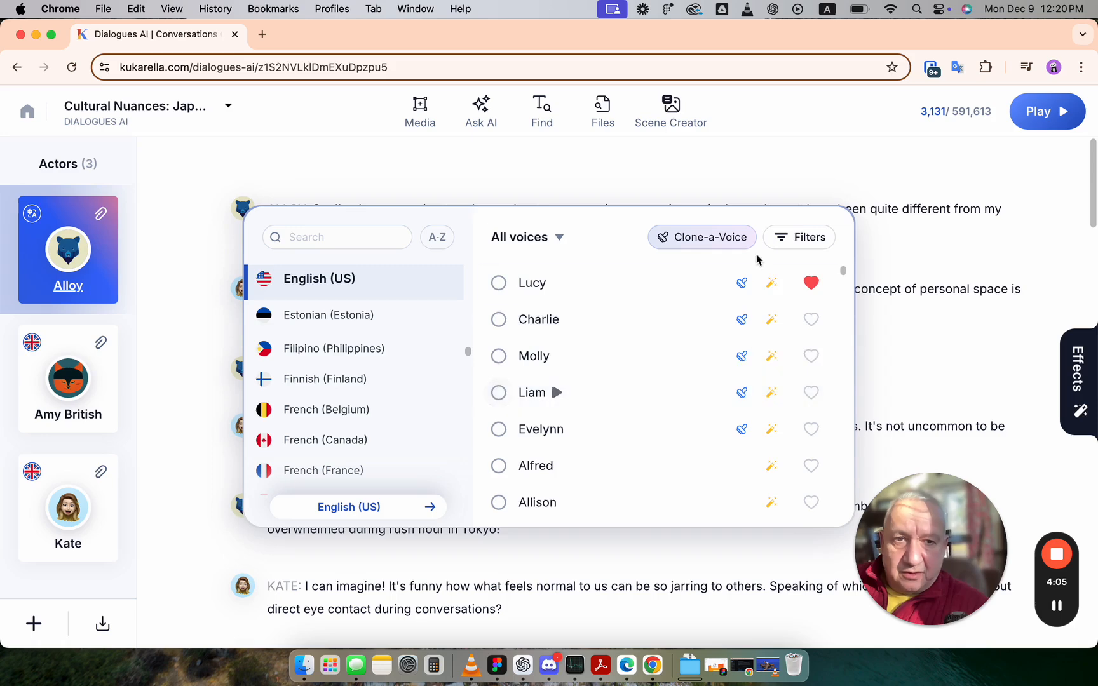
{"action": "scroll", "coordinate": [746, 391], "scroll_direction": "down", "scroll_amount": 4}
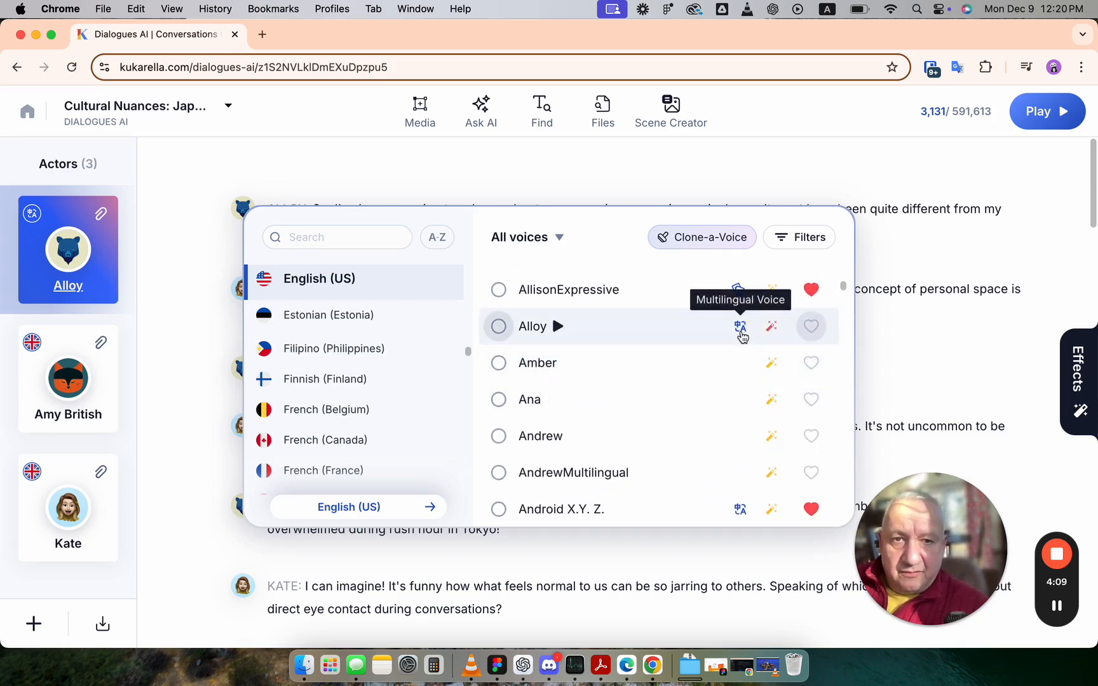
{"action": "scroll", "coordinate": [755, 327], "scroll_direction": "down", "scroll_amount": 3}
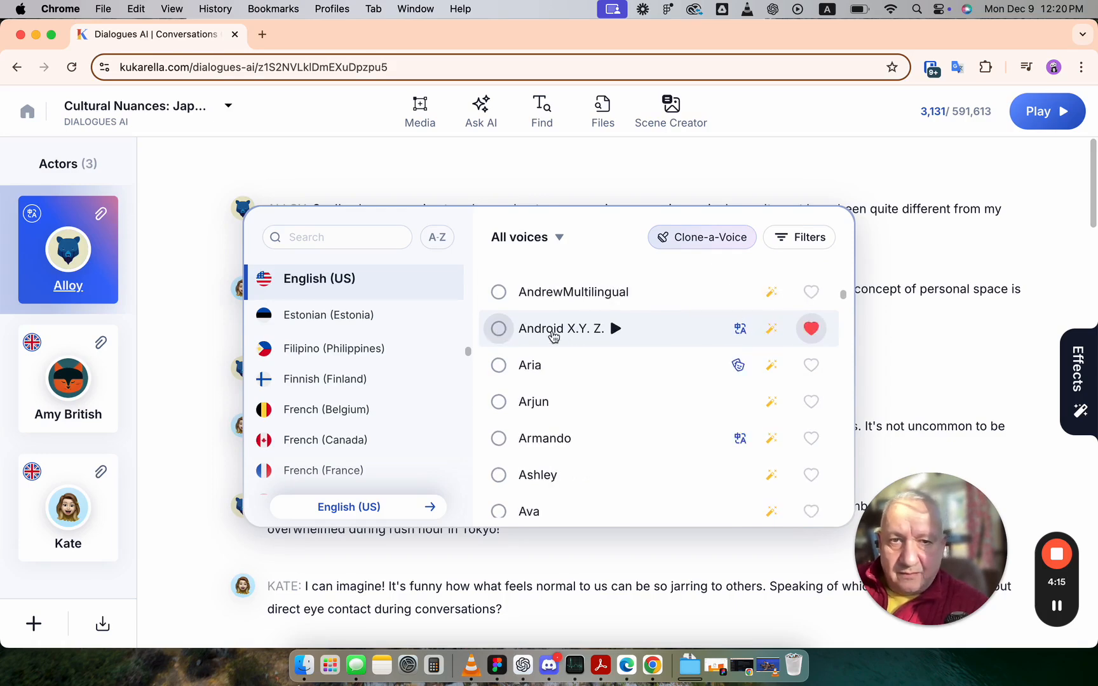
{"action": "left_click", "coordinate": [614, 328]}
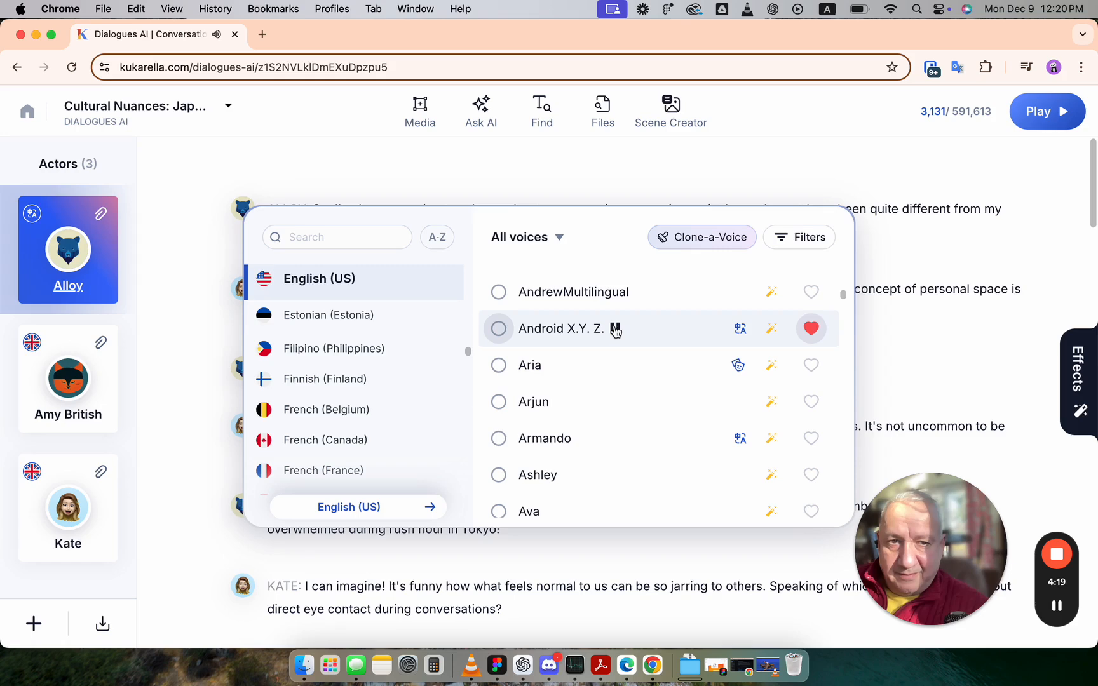
{"action": "left_click", "coordinate": [614, 328]}
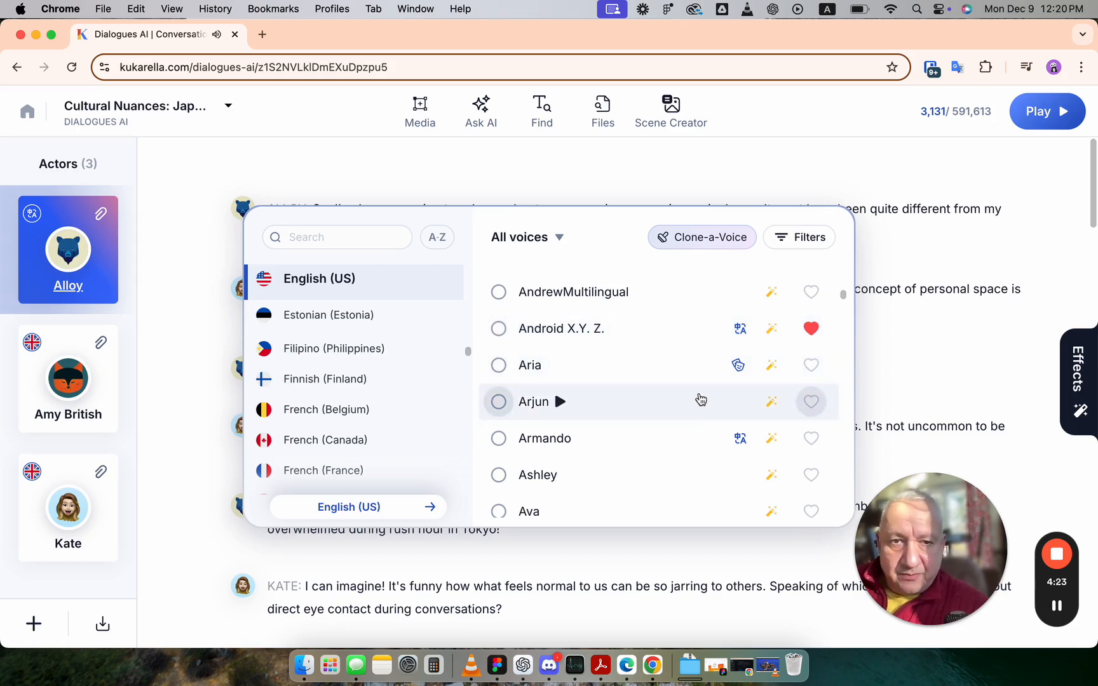
{"action": "left_click", "coordinate": [553, 366]}
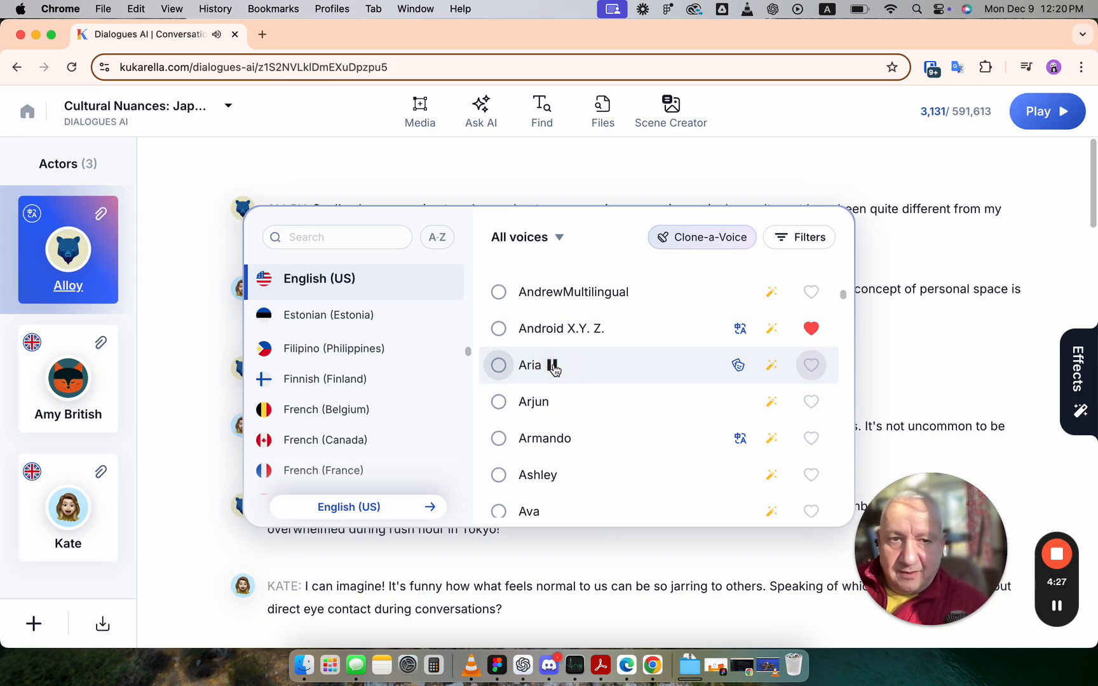
{"action": "left_click", "coordinate": [553, 367]}
{"action": "scroll", "coordinate": [620, 383], "scroll_direction": "down", "scroll_amount": 6}
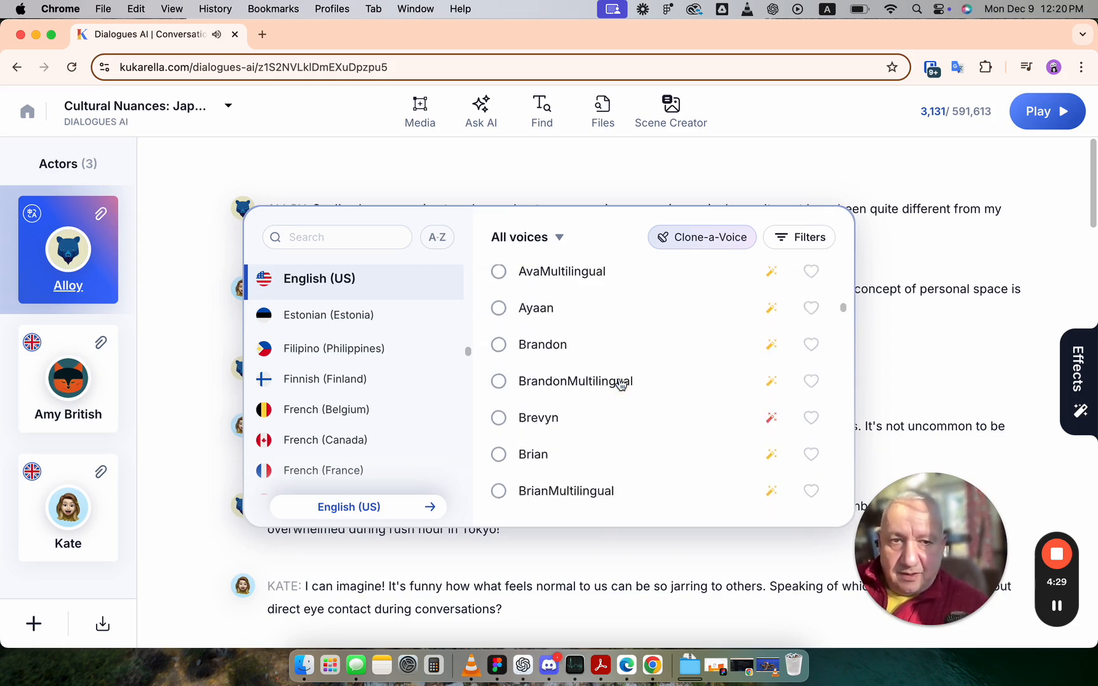
- Give the Alloy actor the style-supporting English (US) voice Davis
{"action": "left_click", "coordinate": [557, 244]}
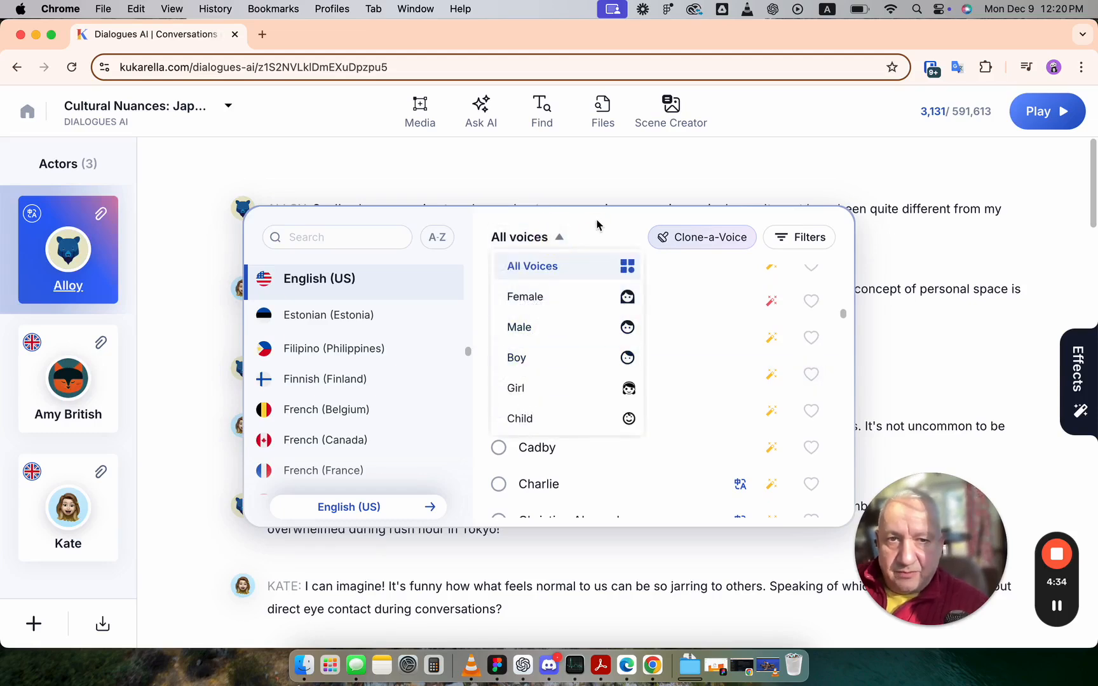
{"action": "left_click", "coordinate": [596, 222]}
{"action": "scroll", "coordinate": [591, 404], "scroll_direction": "down", "scroll_amount": 10}
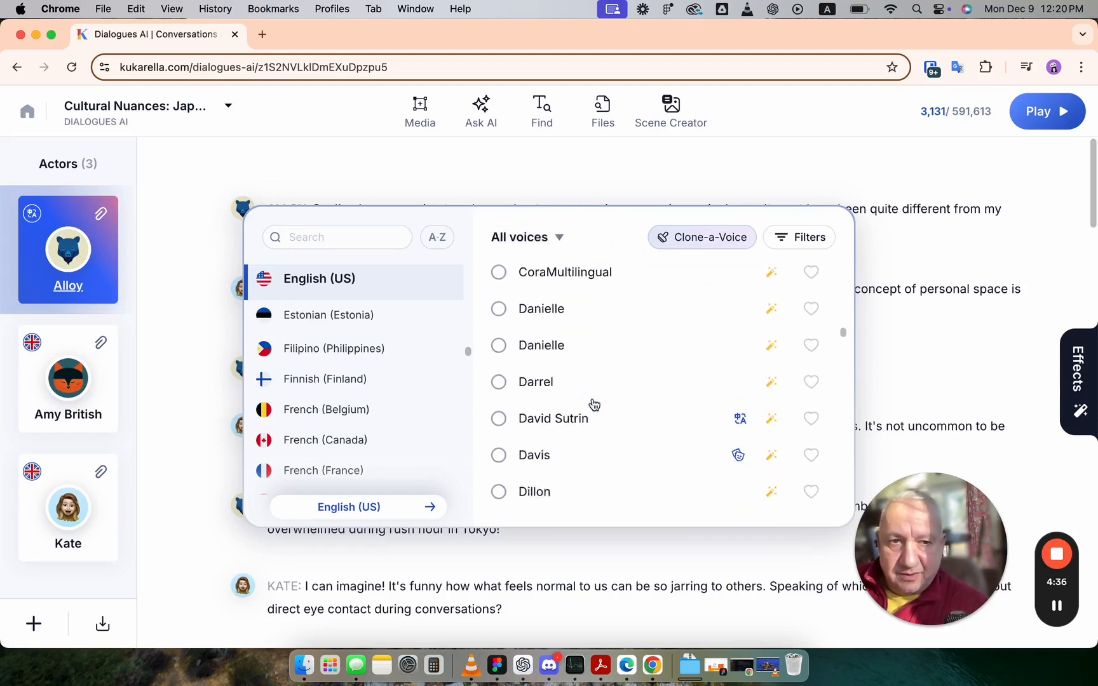
{"action": "mouse_move", "coordinate": [737, 377]}
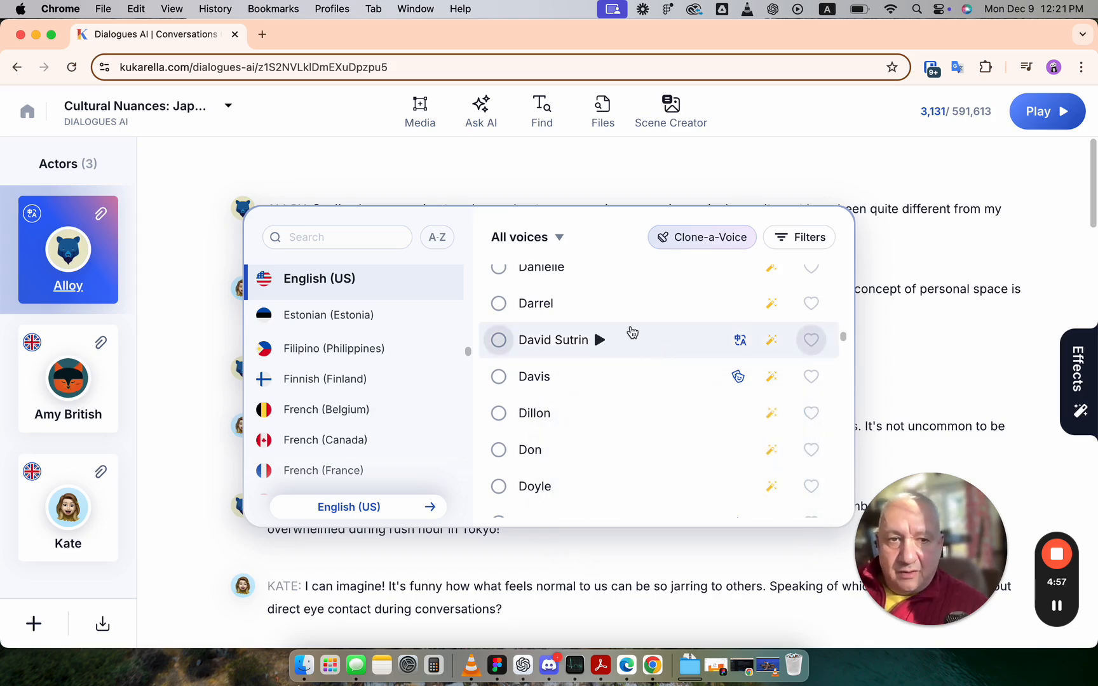
{"action": "left_click", "coordinate": [499, 379]}
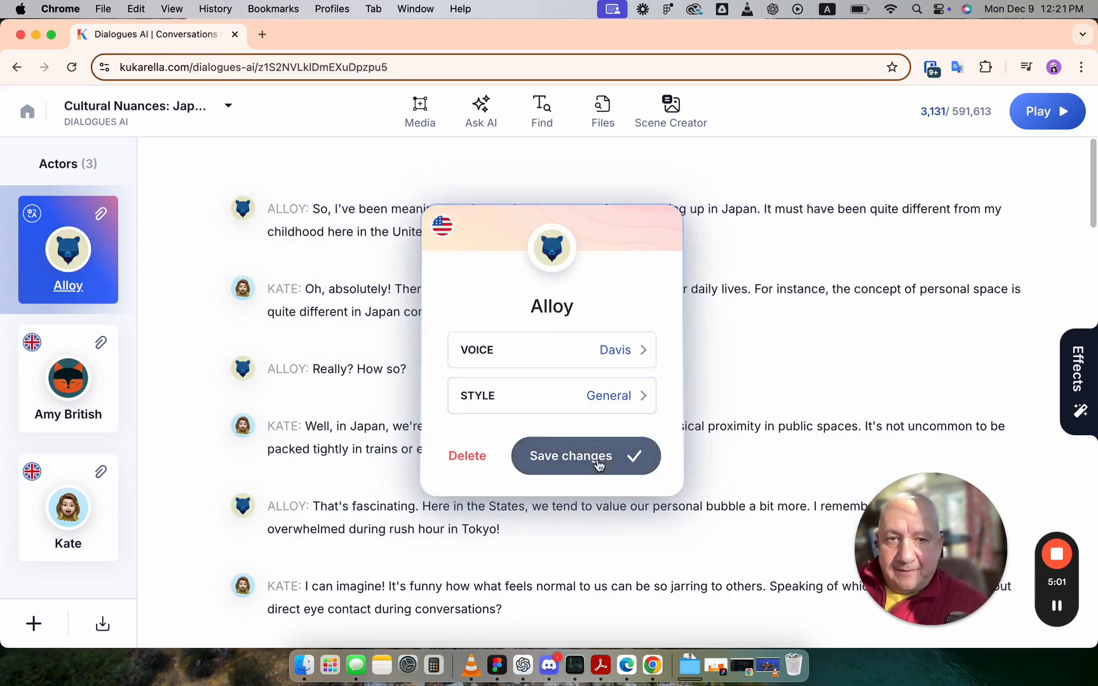
- Rename the Alloy actor to Davis, save the changes and check the speaker names in the script
{"action": "double_click", "coordinate": [553, 305]}
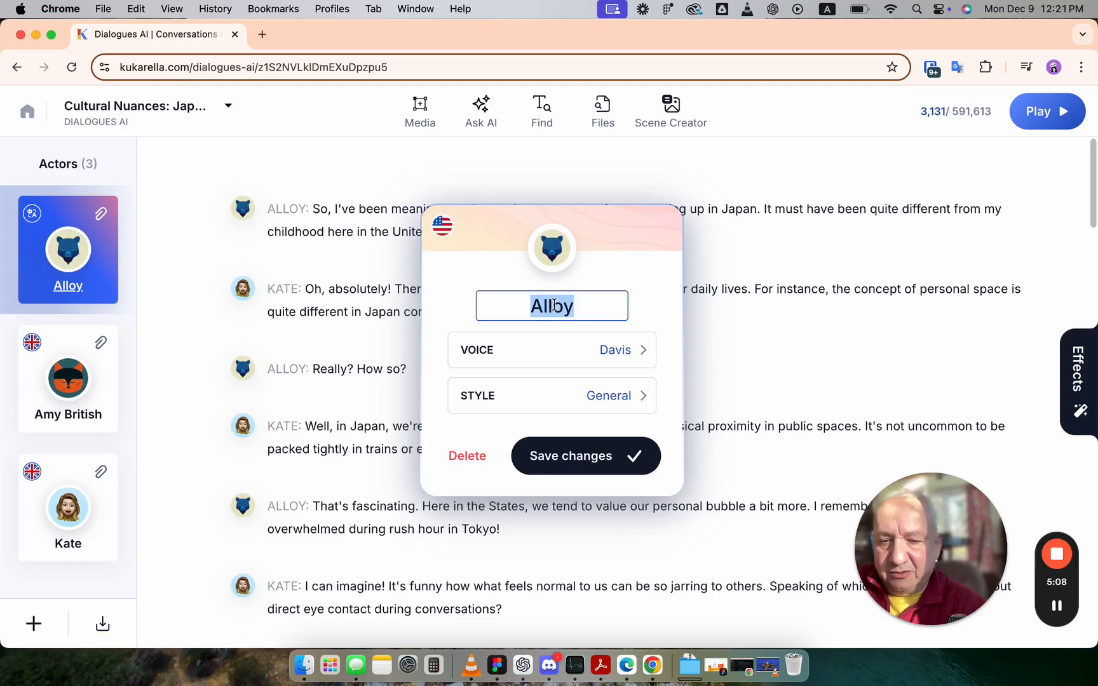
{"action": "type", "text": "Davis"}
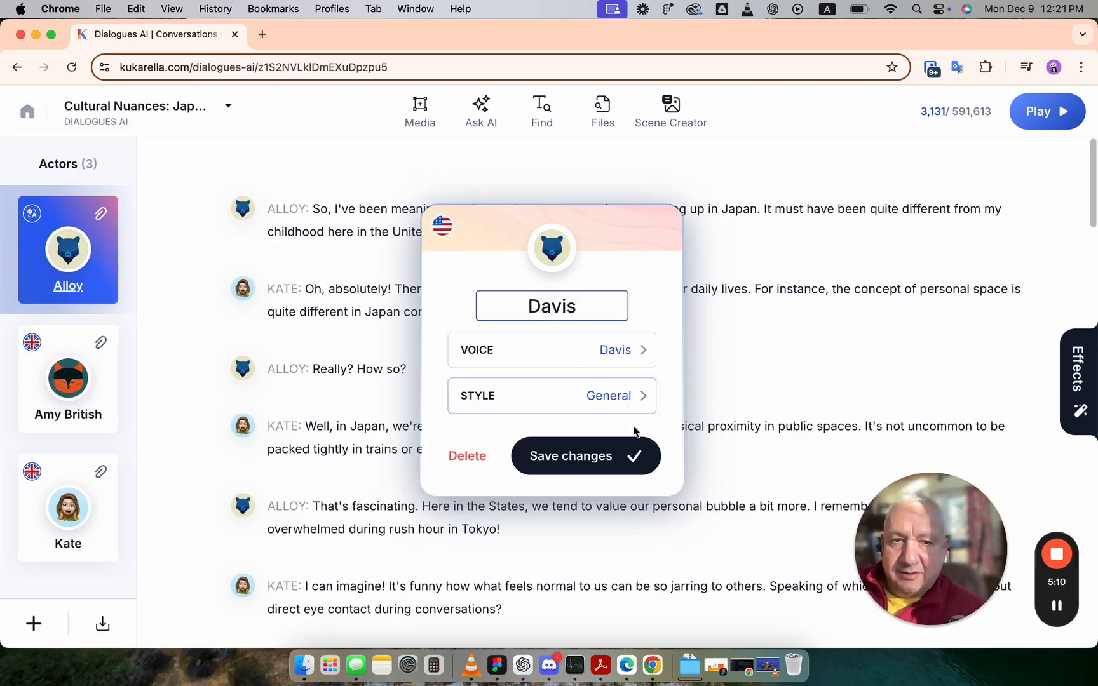
{"action": "key", "text": "Return"}
{"action": "scroll", "coordinate": [294, 372], "scroll_direction": "down", "scroll_amount": 3}
{"action": "scroll", "coordinate": [293, 373], "scroll_direction": "down", "scroll_amount": 15}
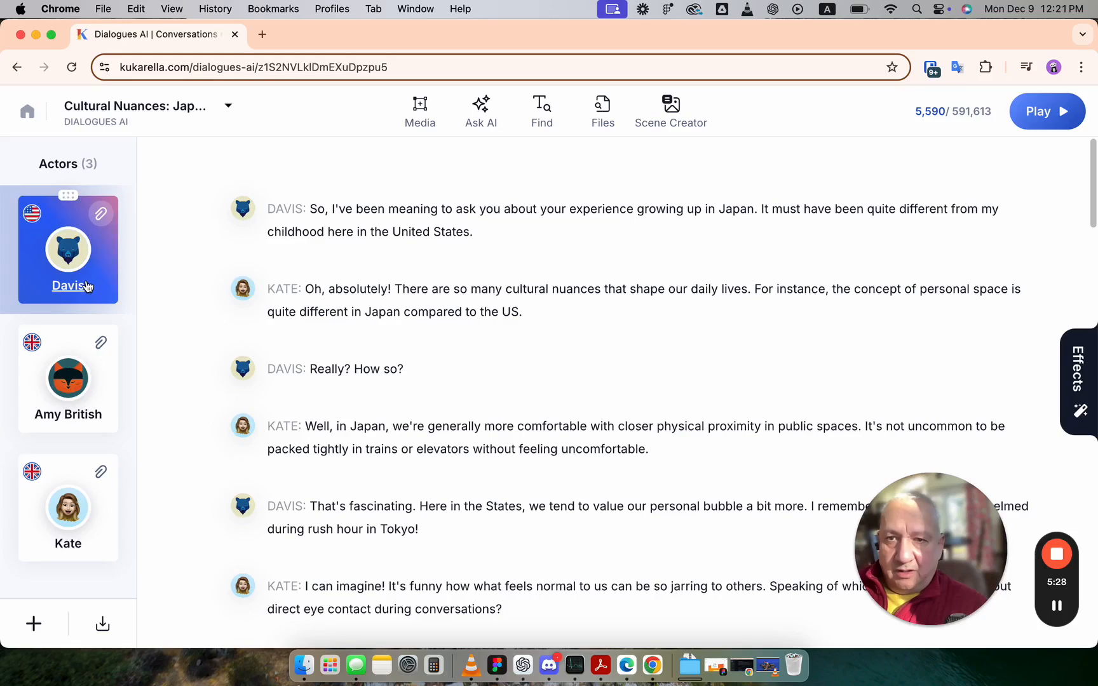
- Look over the avatar and name options of the Davis actor and return to its settings
{"action": "left_click", "coordinate": [71, 241]}
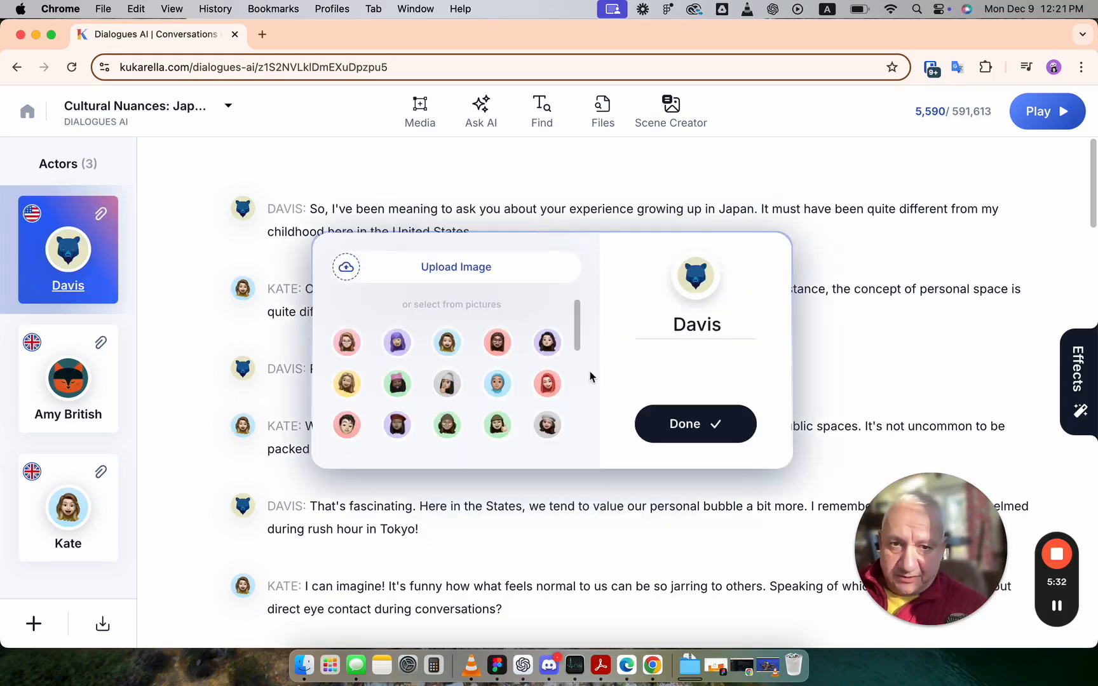
{"action": "left_click", "coordinate": [683, 422]}
{"action": "left_click", "coordinate": [550, 261]}
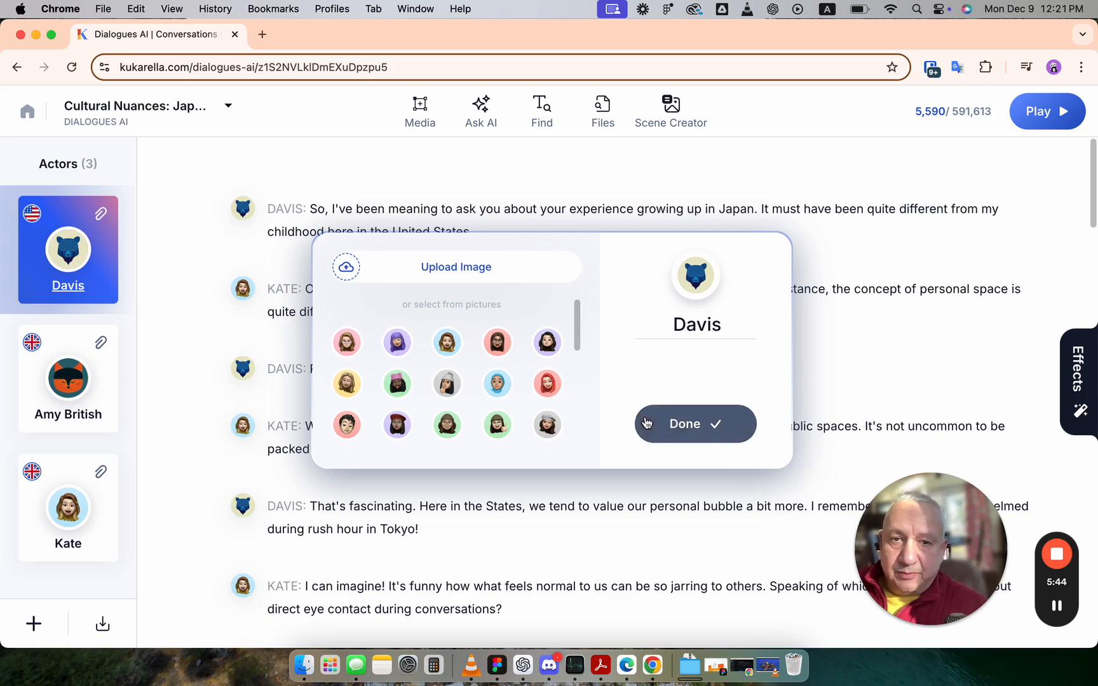
{"action": "left_click", "coordinate": [721, 432]}
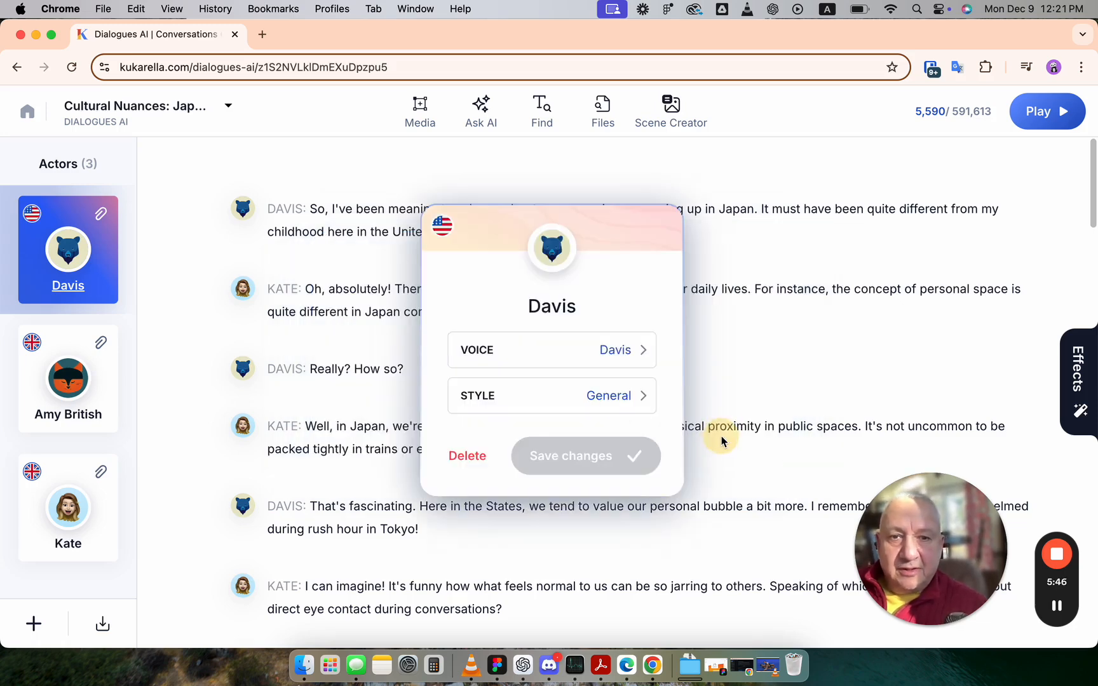
- Set the Davis actor's speaking style to Excited and save the changes
{"action": "left_click", "coordinate": [613, 406]}
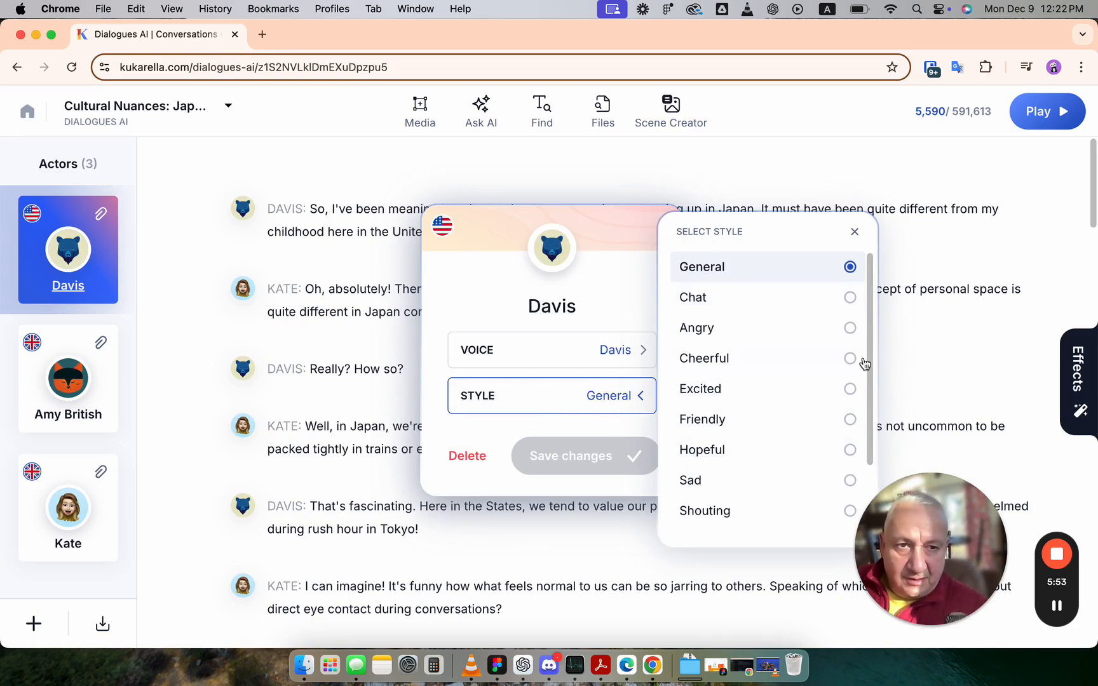
{"action": "scroll", "coordinate": [855, 450], "scroll_direction": "down", "scroll_amount": 3}
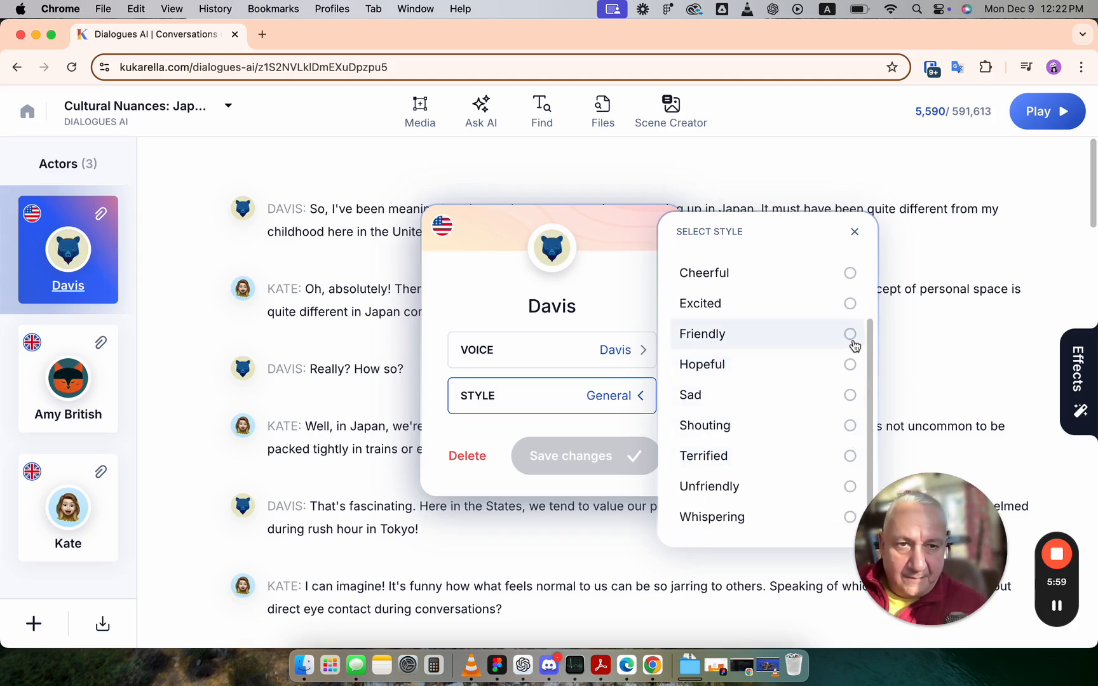
{"action": "left_click", "coordinate": [850, 305]}
{"action": "left_click", "coordinate": [633, 457]}
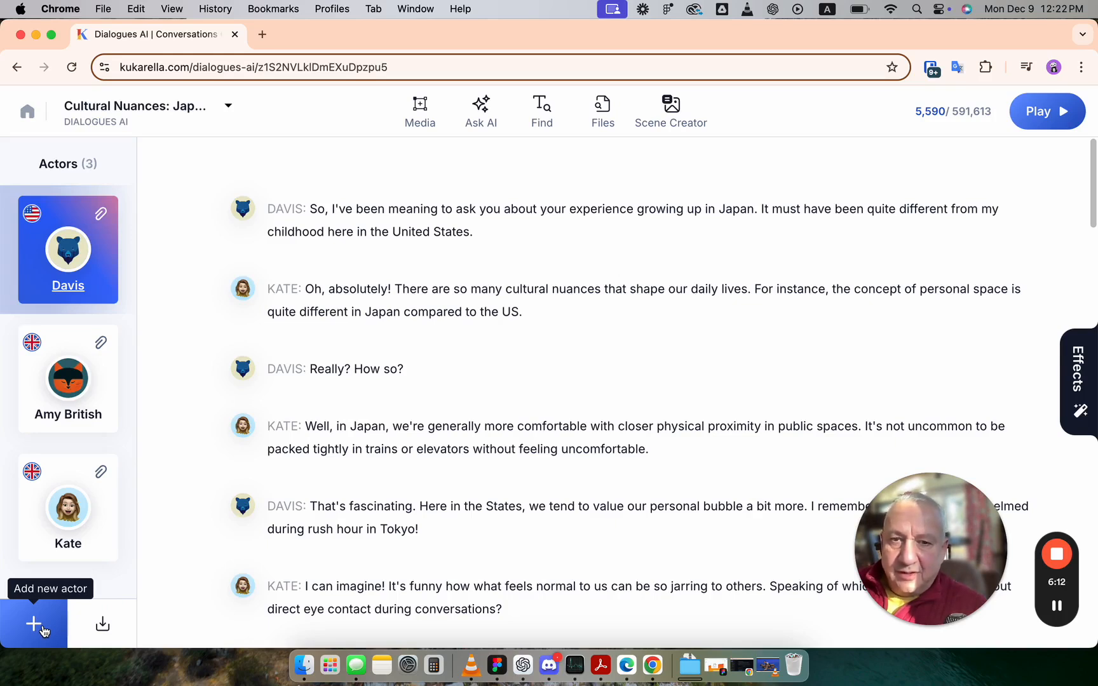
{"action": "left_click", "coordinate": [243, 208]}
{"action": "left_click", "coordinate": [324, 273]}
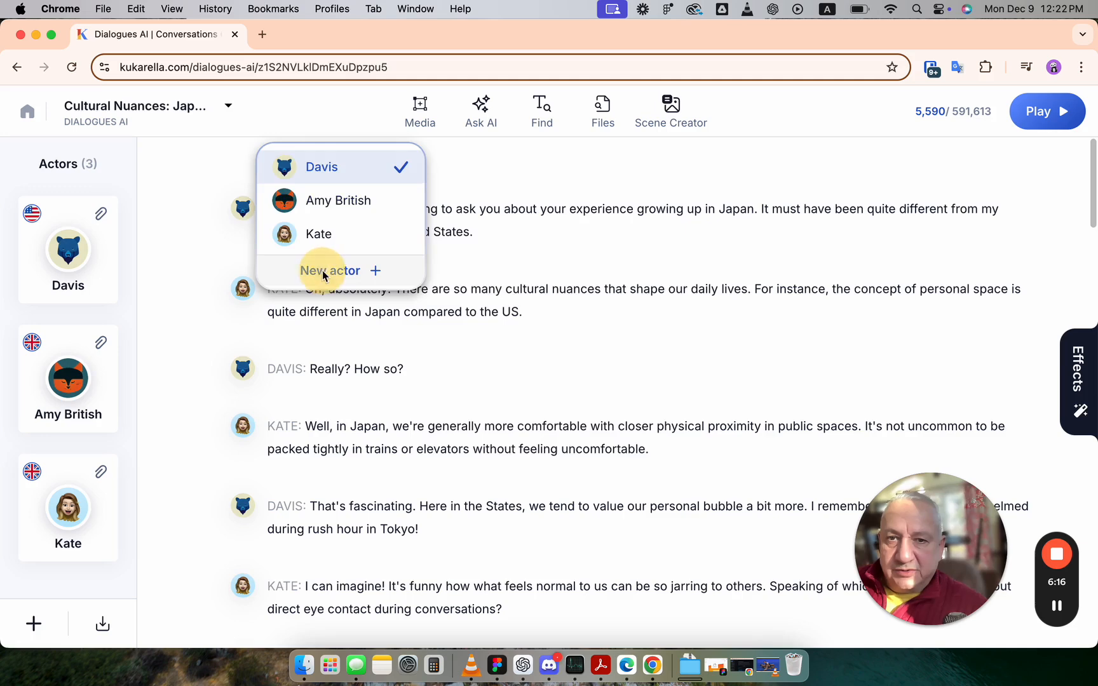
{"action": "left_click", "coordinate": [708, 308]}
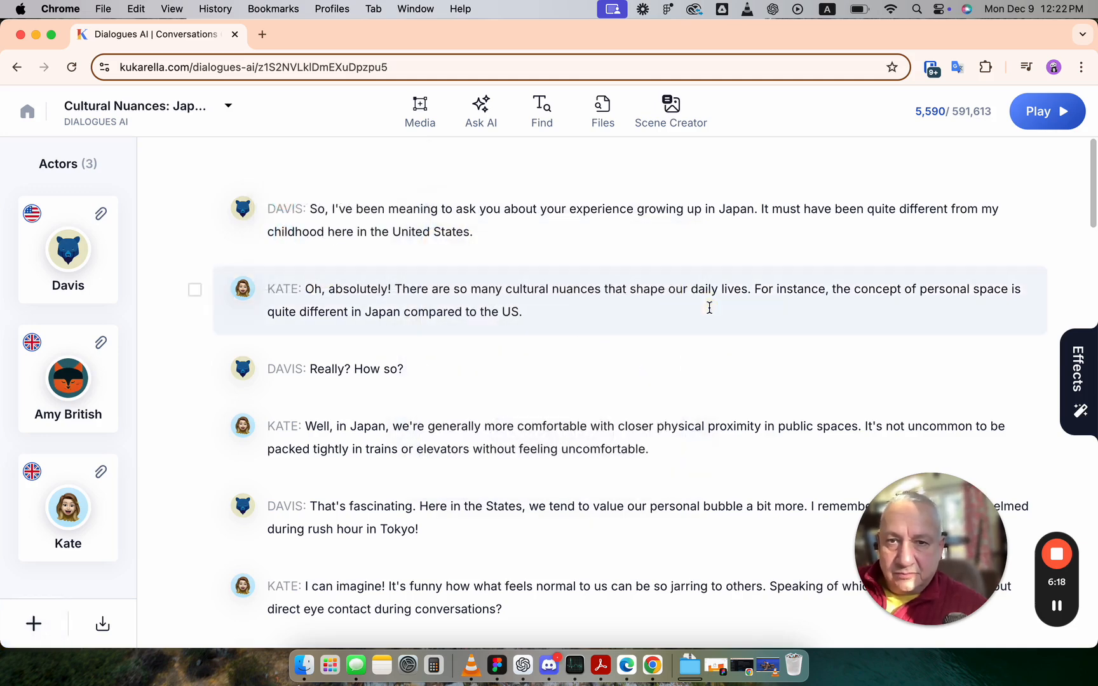
- Import only the Nova actor from the Mastering Basic English project into this dialogue
{"action": "left_click", "coordinate": [110, 622]}
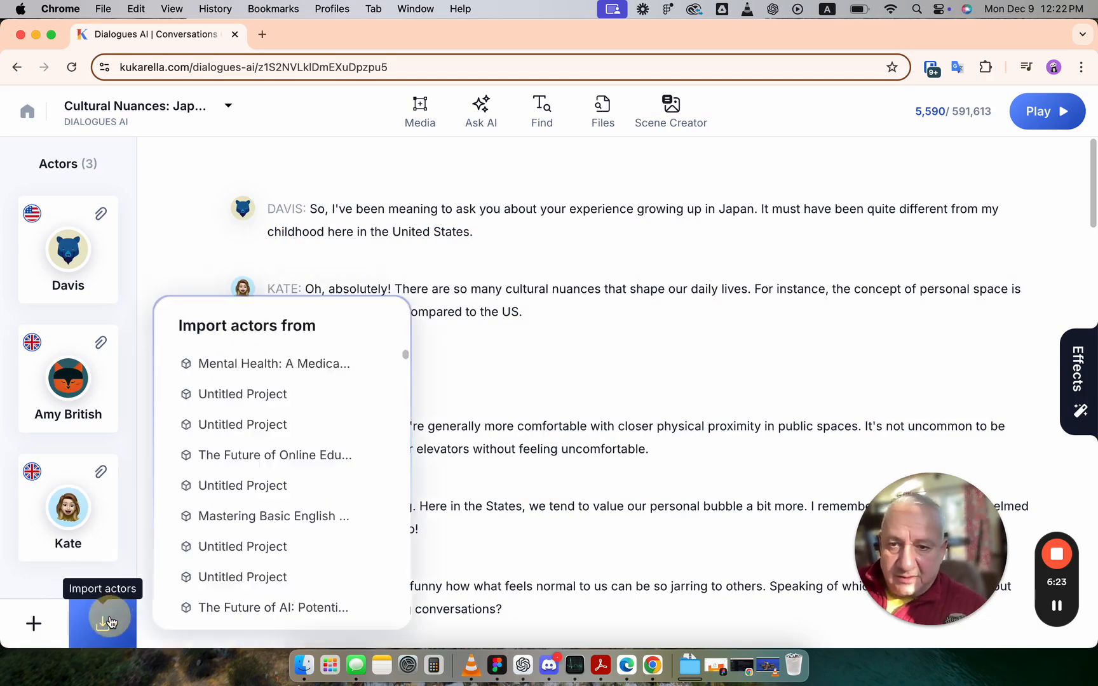
{"action": "left_click", "coordinate": [109, 622]}
{"action": "left_click", "coordinate": [109, 623]}
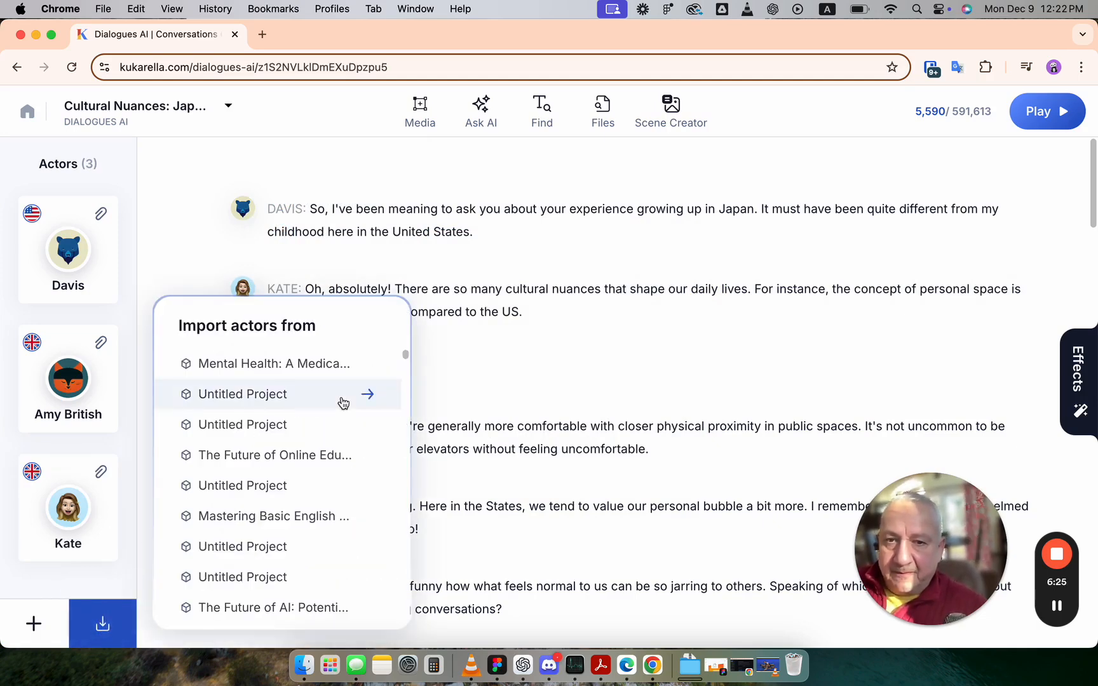
{"action": "scroll", "coordinate": [340, 401], "scroll_direction": "down", "scroll_amount": 10}
{"action": "scroll", "coordinate": [343, 403], "scroll_direction": "down", "scroll_amount": 10}
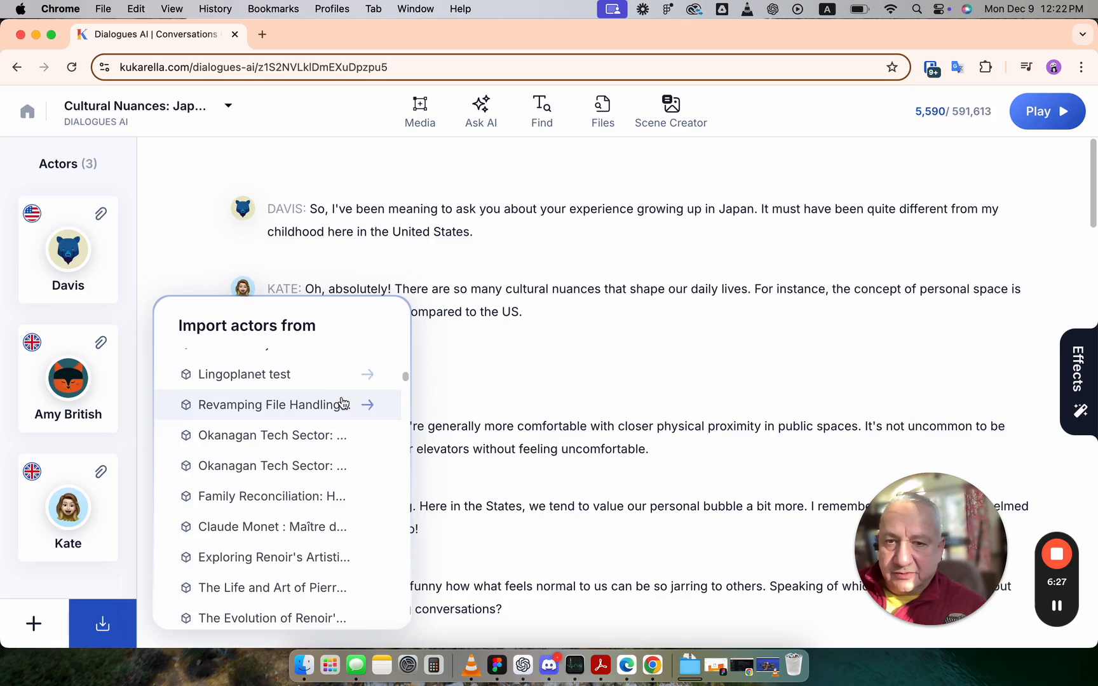
{"action": "scroll", "coordinate": [341, 400], "scroll_direction": "up", "scroll_amount": 15}
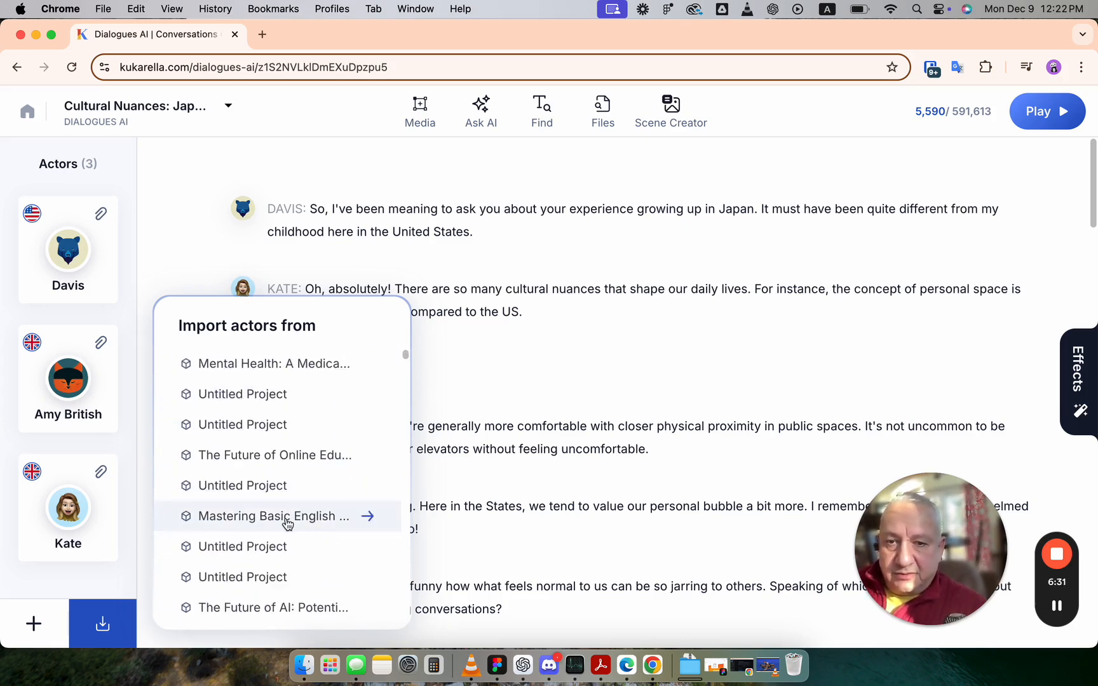
{"action": "left_click", "coordinate": [294, 522]}
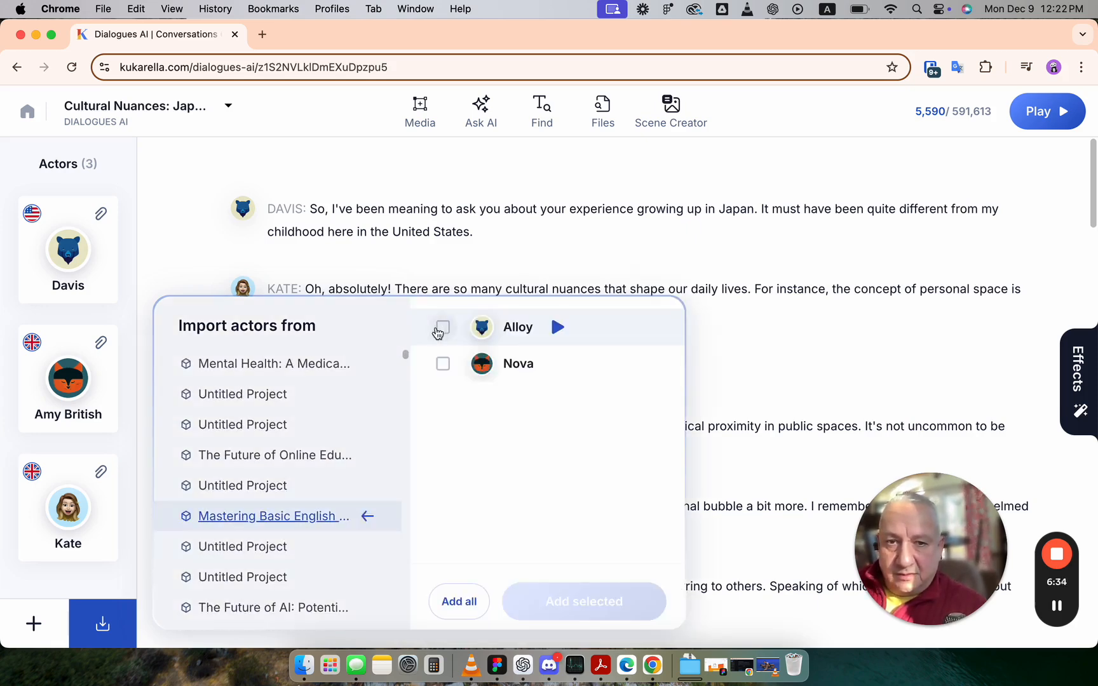
{"action": "left_click", "coordinate": [443, 364]}
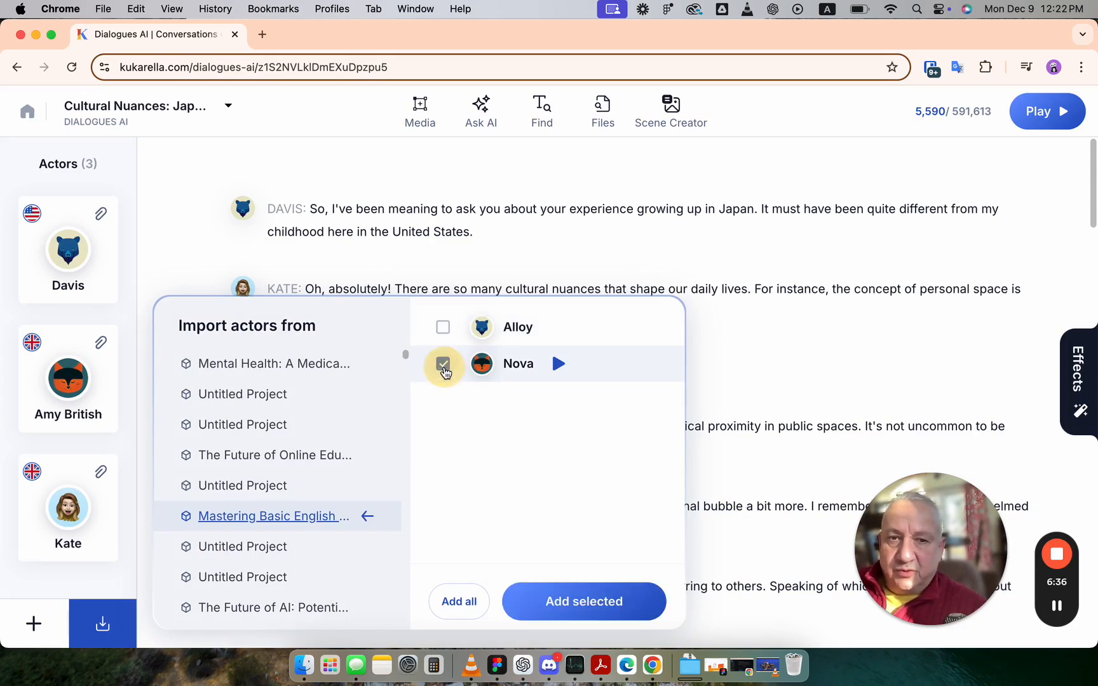
{"action": "left_click", "coordinate": [638, 617]}
- Review the full actor list and check which speakers have the paragraphs further down the script
{"action": "scroll", "coordinate": [110, 483], "scroll_direction": "down", "scroll_amount": 2}
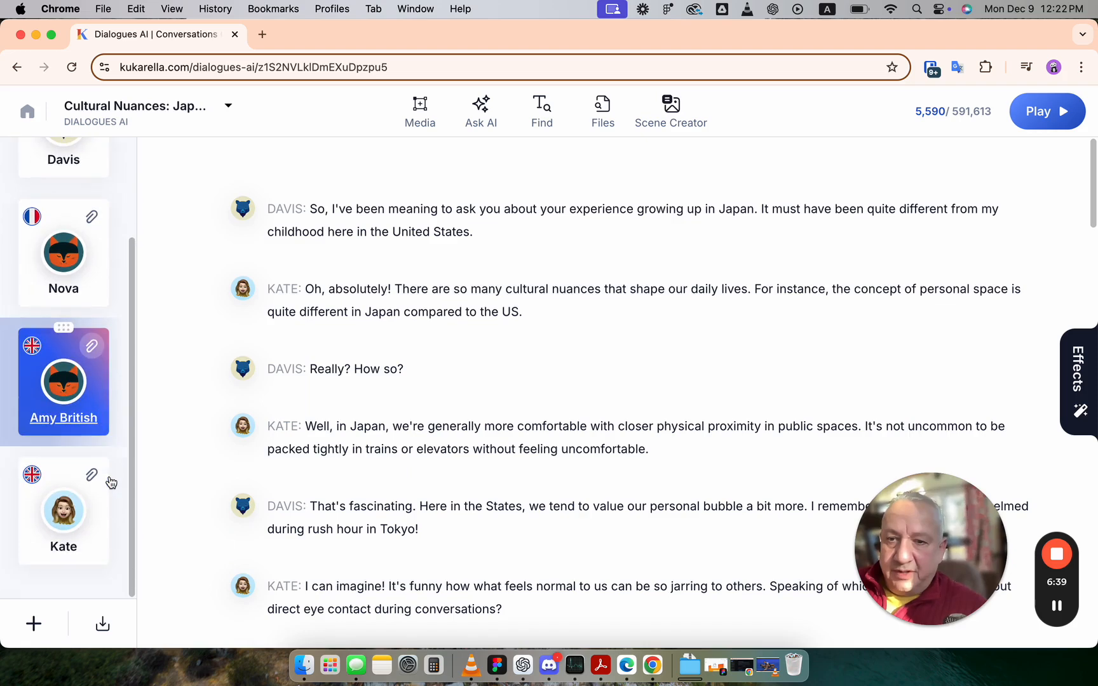
{"action": "scroll", "coordinate": [85, 500], "scroll_direction": "up", "scroll_amount": 2}
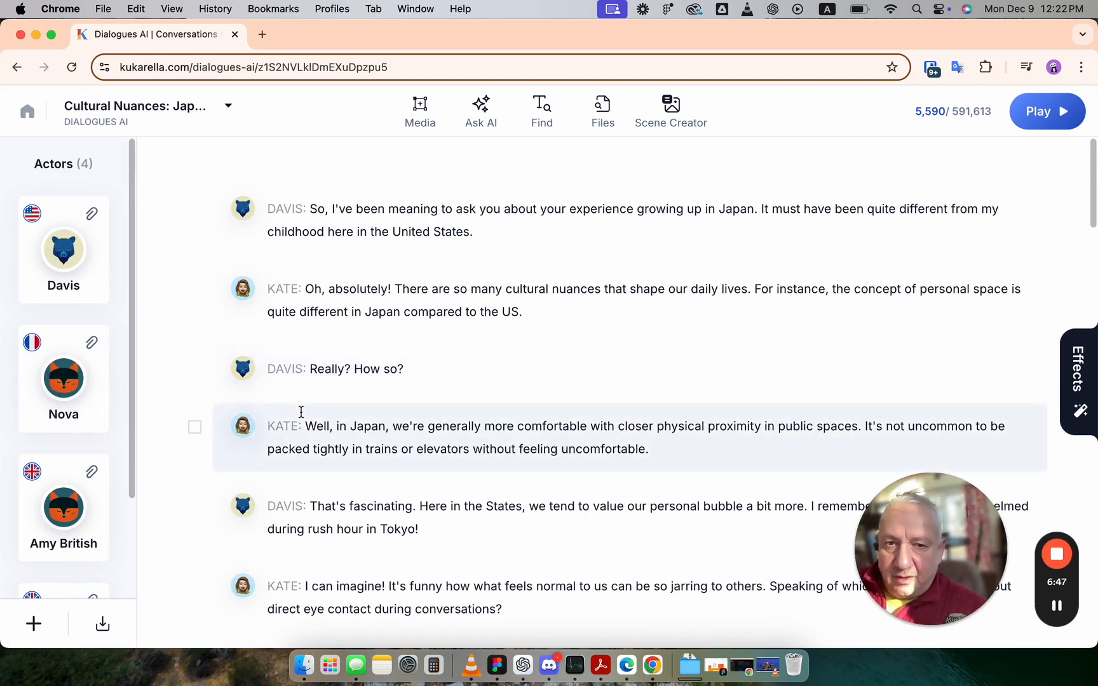
{"action": "scroll", "coordinate": [301, 412], "scroll_direction": "down", "scroll_amount": 15}
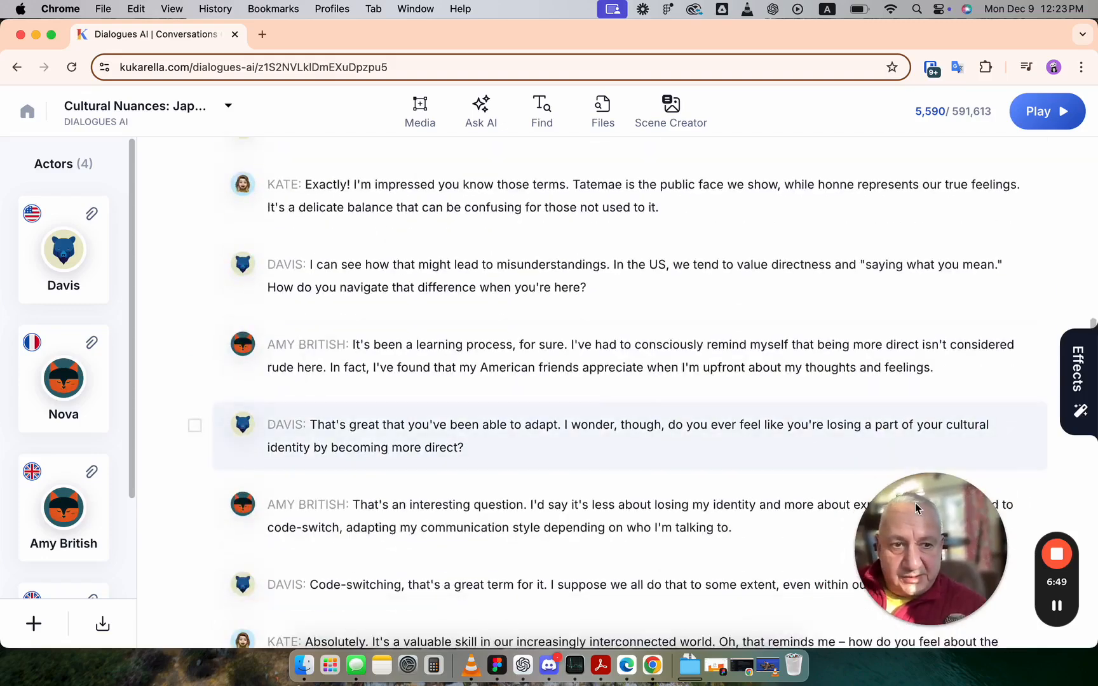